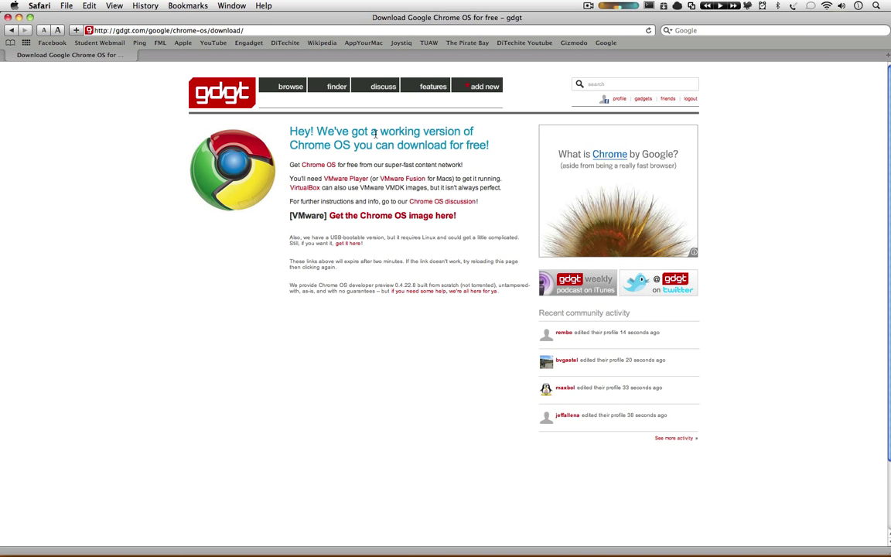
Step: Highlight the gdgt page address and the Chrome OS download instructions text
left_click(284, 31)
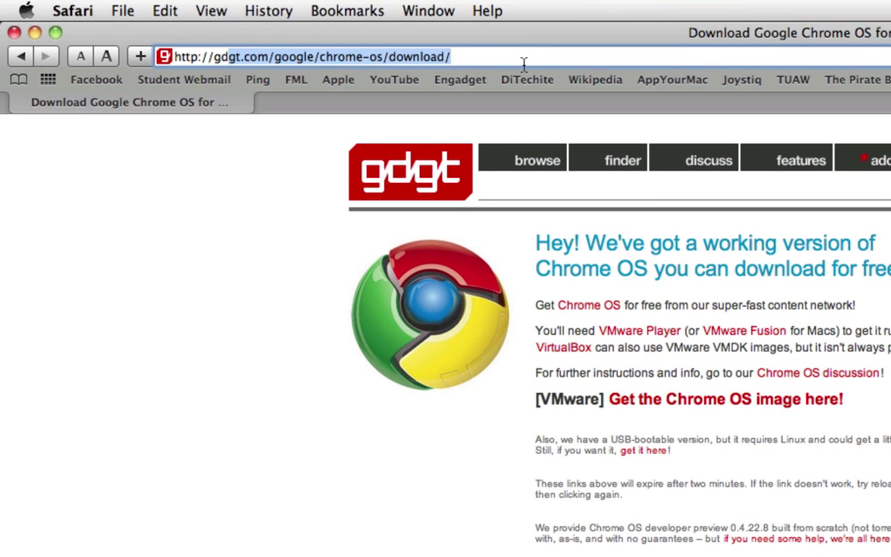
left_click_drag(524, 64, 147, 59)
left_click(493, 56)
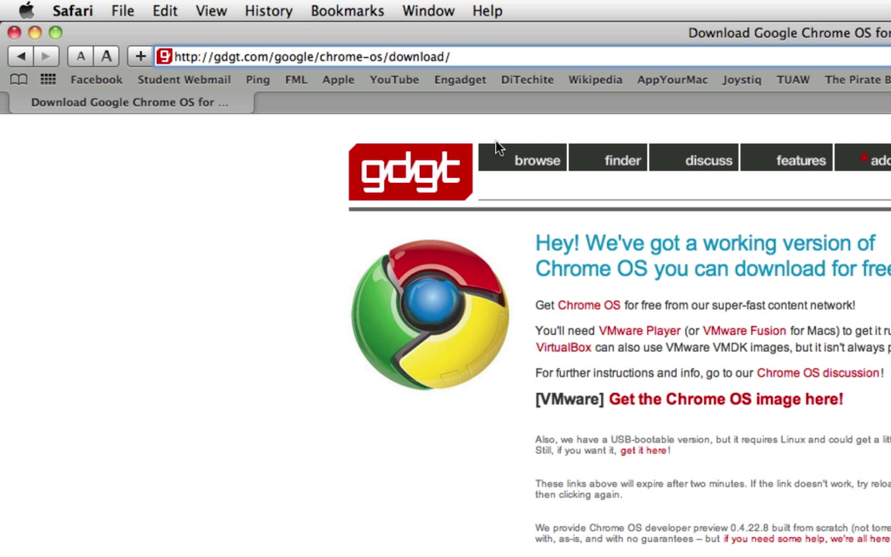
left_click(532, 246)
left_click_drag(532, 246, 890, 393)
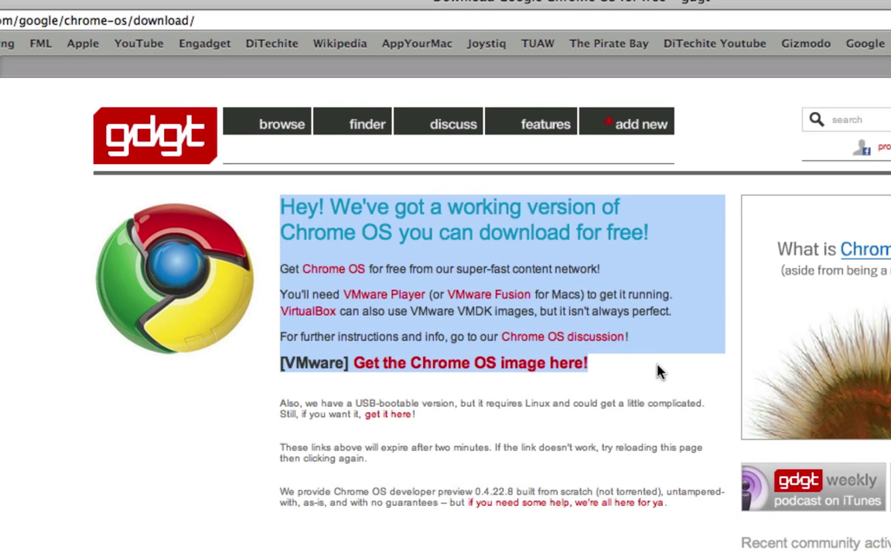
left_click(658, 373)
left_click_drag(694, 512, 280, 198)
left_click(325, 369)
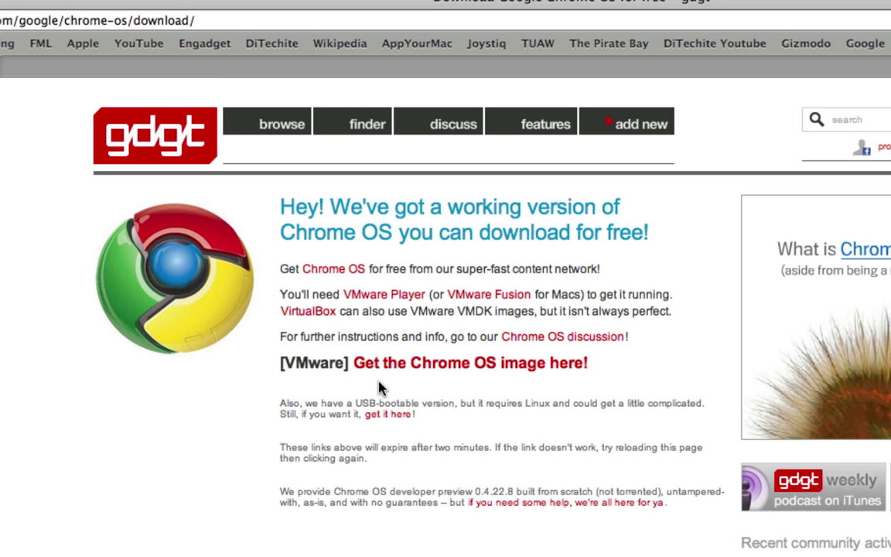
Step: Follow the [VMware] Chrome OS image link, get a 403 Forbidden page, and go back
left_click_drag(291, 369, 544, 360)
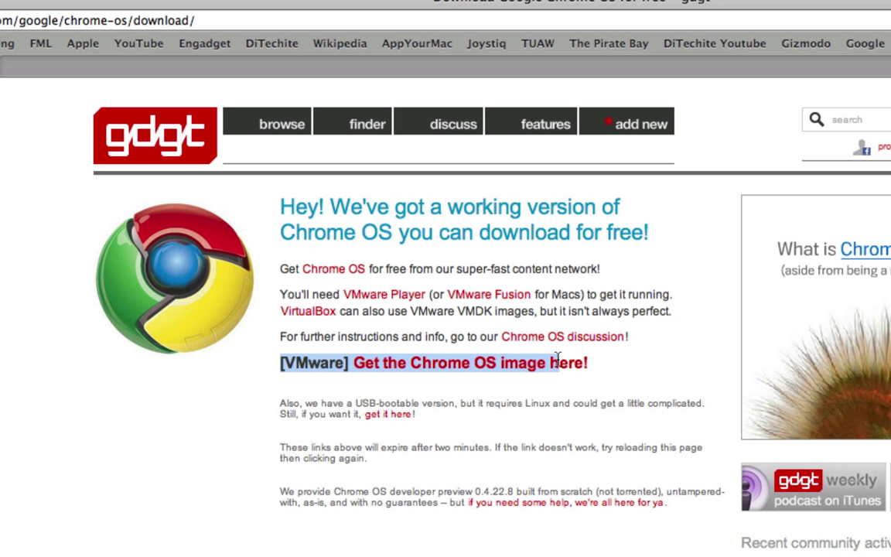
left_click(597, 369)
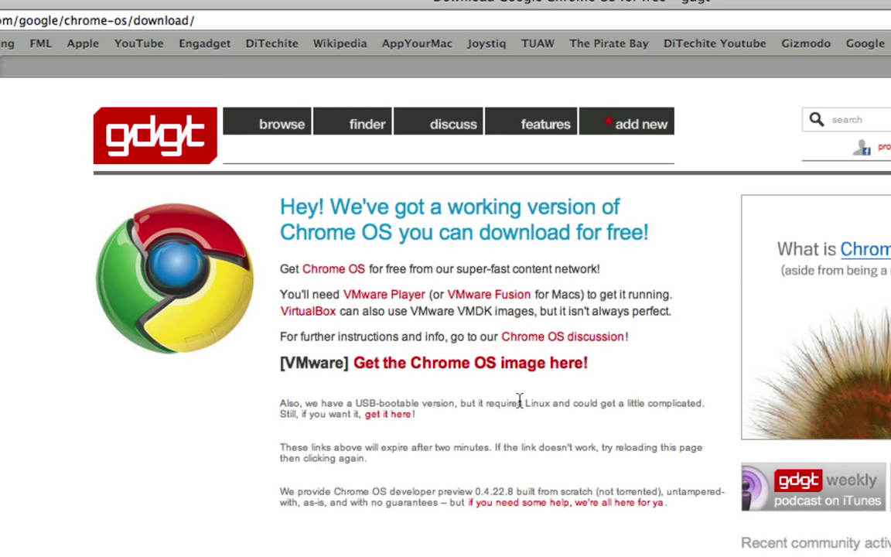
left_click(499, 378)
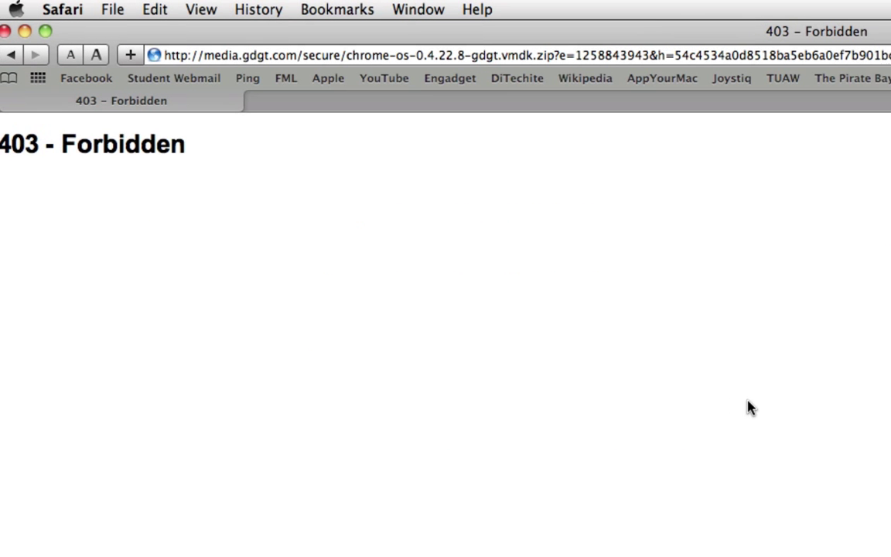
left_click(21, 62)
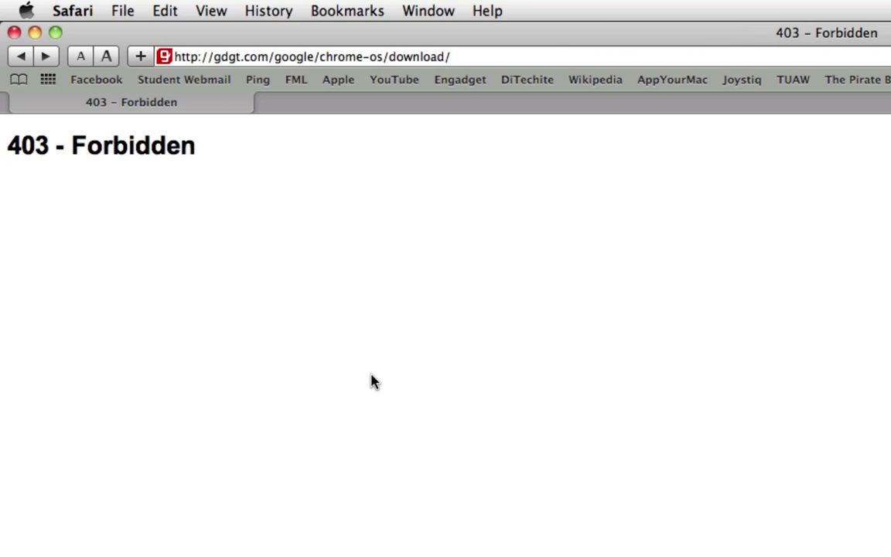
Step: Bring up the Virtual Machine Library, minimize Safari and Mail, and show the Getting Started page
key("F9")
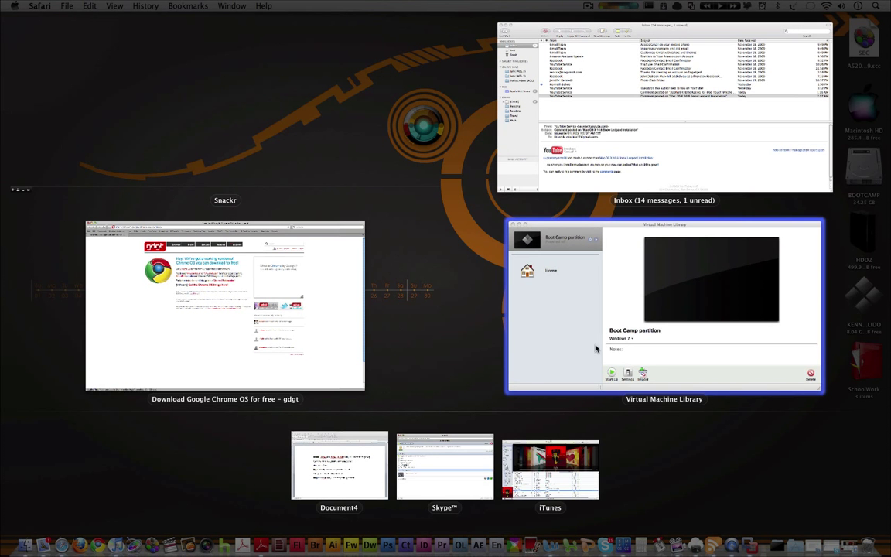
left_click(669, 304)
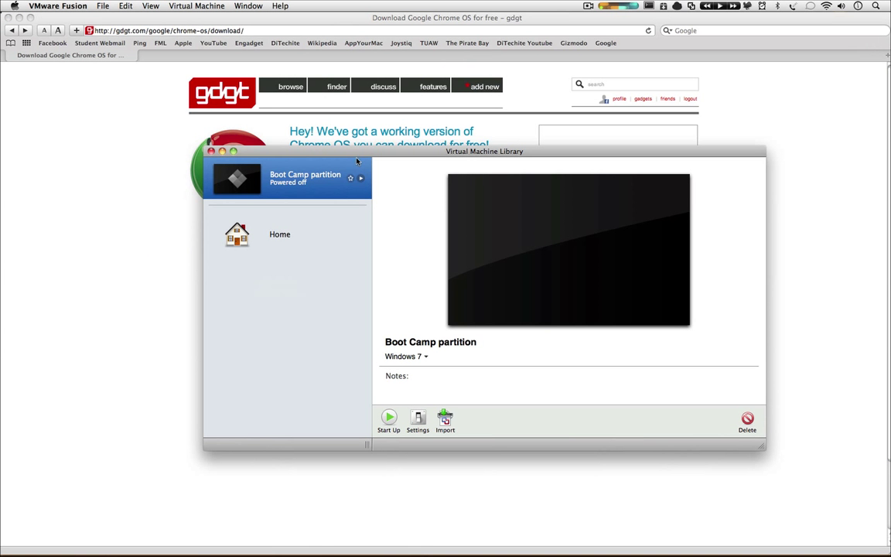
left_click_drag(350, 151, 311, 107)
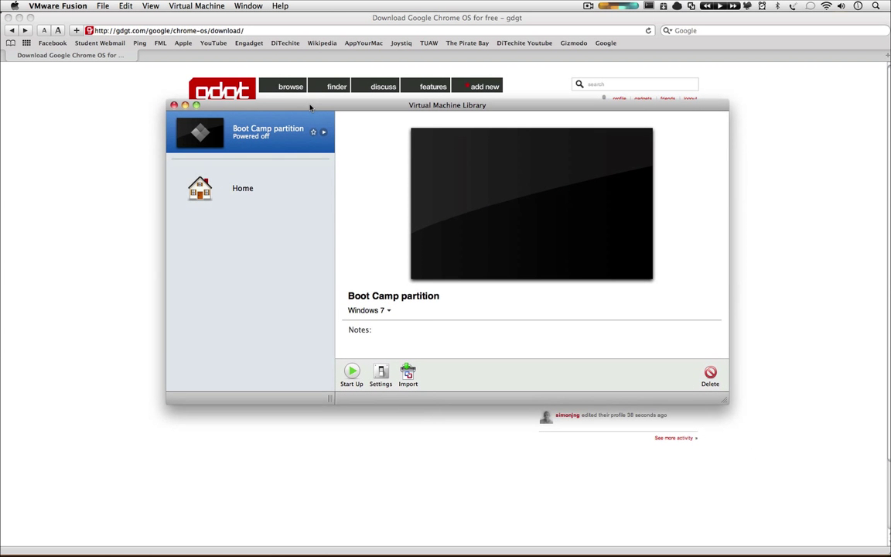
left_click(18, 17)
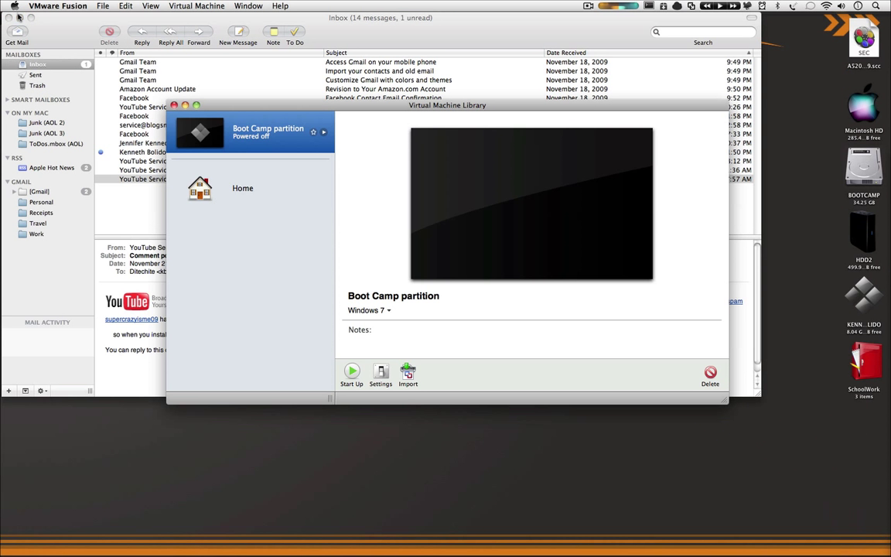
left_click(18, 17)
left_click_drag(235, 106, 97, 75)
left_click(80, 158)
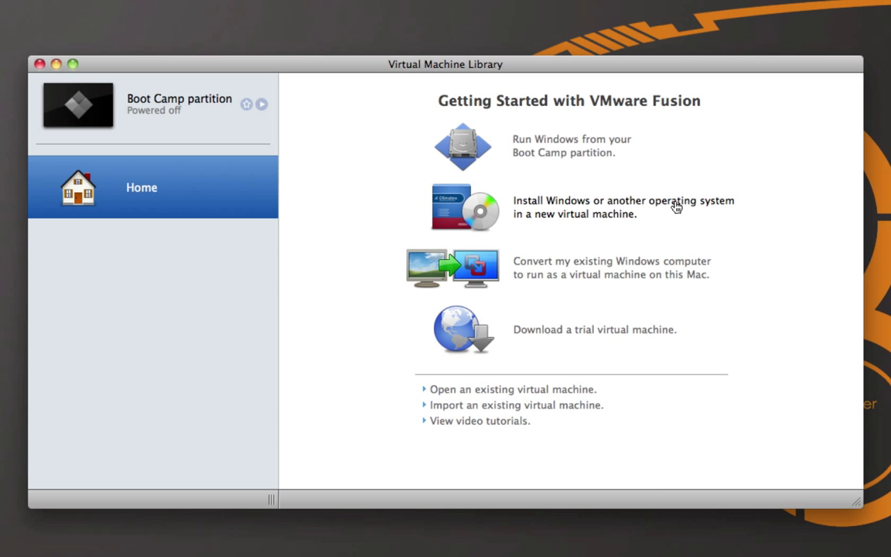
Step: Start a new VM without an installation disc, choosing to use an existing virtual disk
left_click(603, 223)
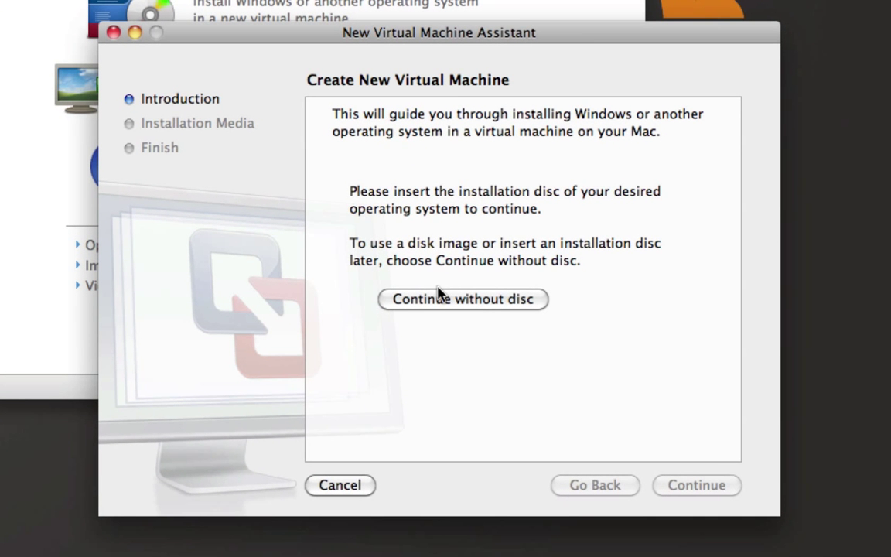
left_click(441, 302)
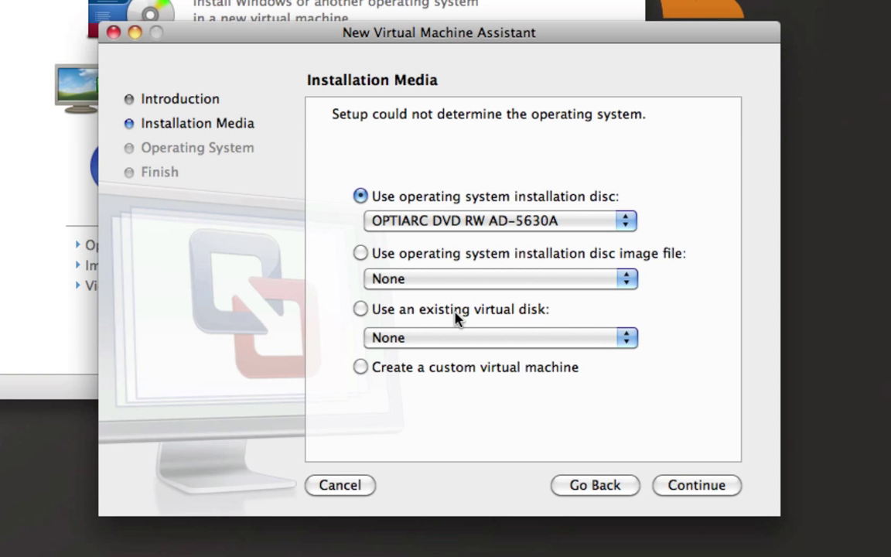
left_click(361, 309)
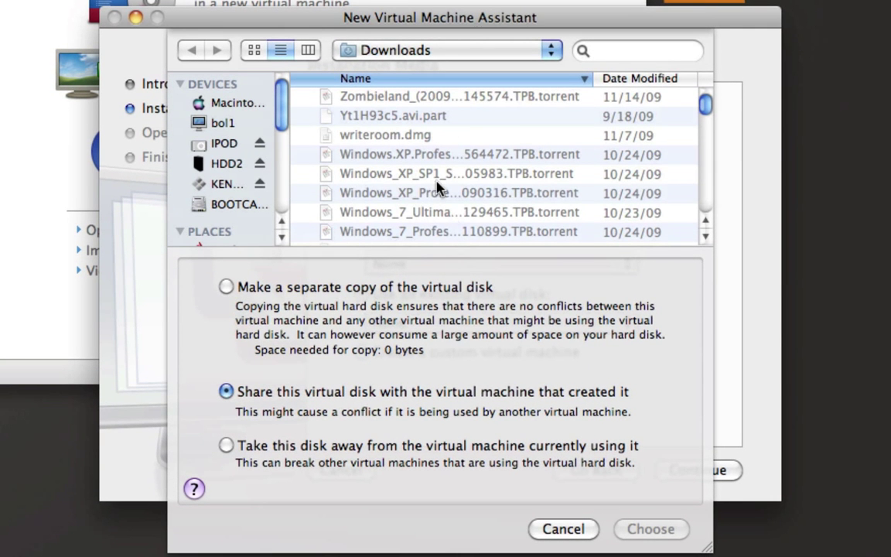
Step: Use chrome-os-0.4.22.8-gdgt 2.vmdk as a separate copy, keeping its older disk format
scroll(433, 186, "down", 10)
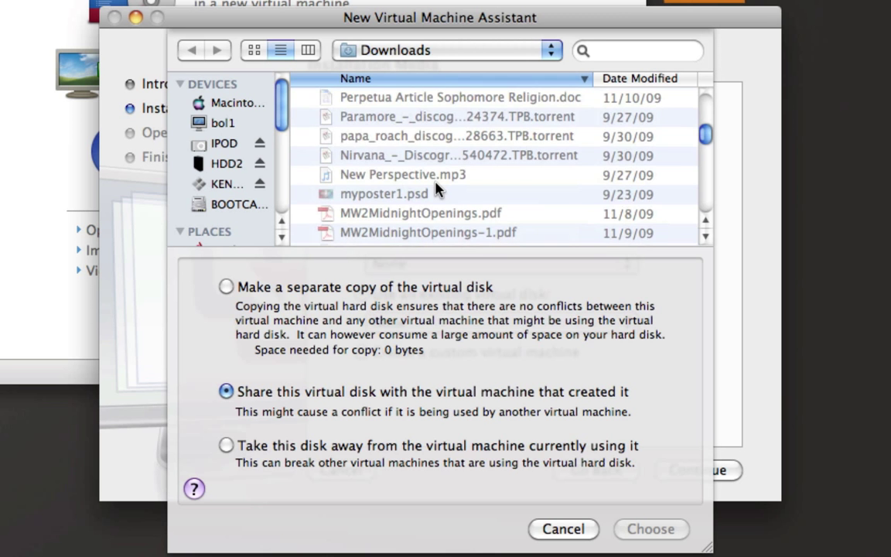
scroll(436, 186, "down", 5)
scroll(433, 189, "down", 10)
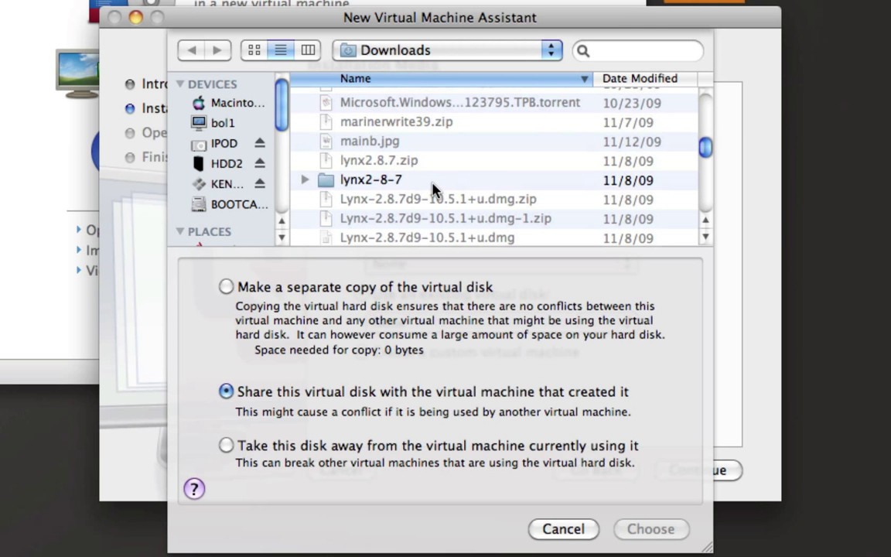
scroll(432, 195, "down", 5)
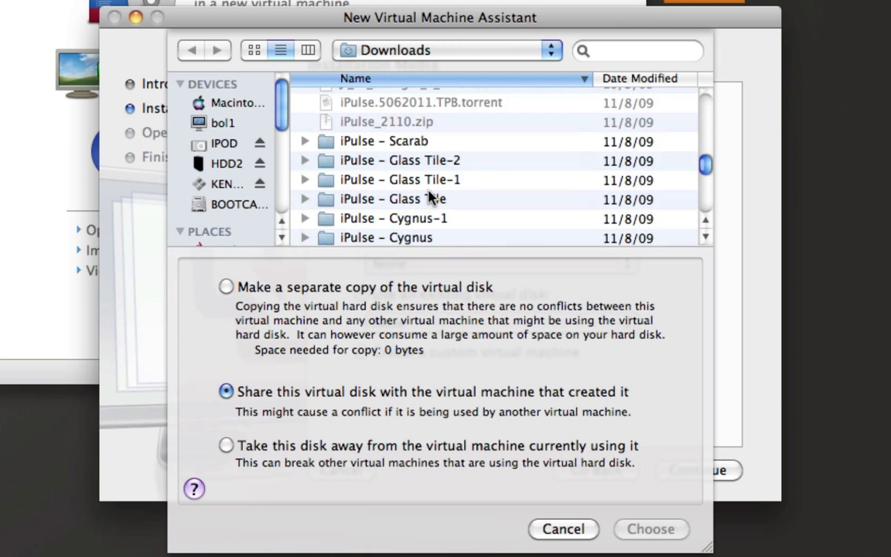
scroll(430, 195, "down", 10)
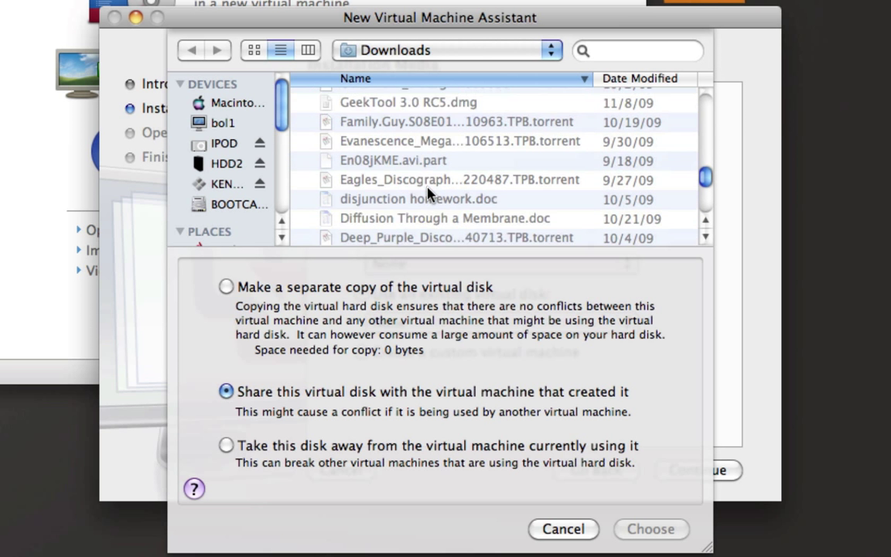
scroll(430, 193, "down", 2)
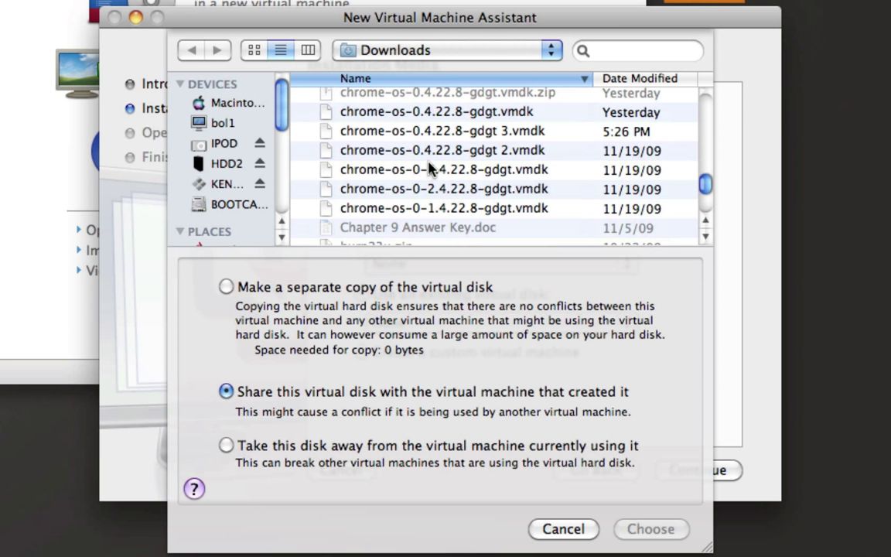
left_click(430, 152)
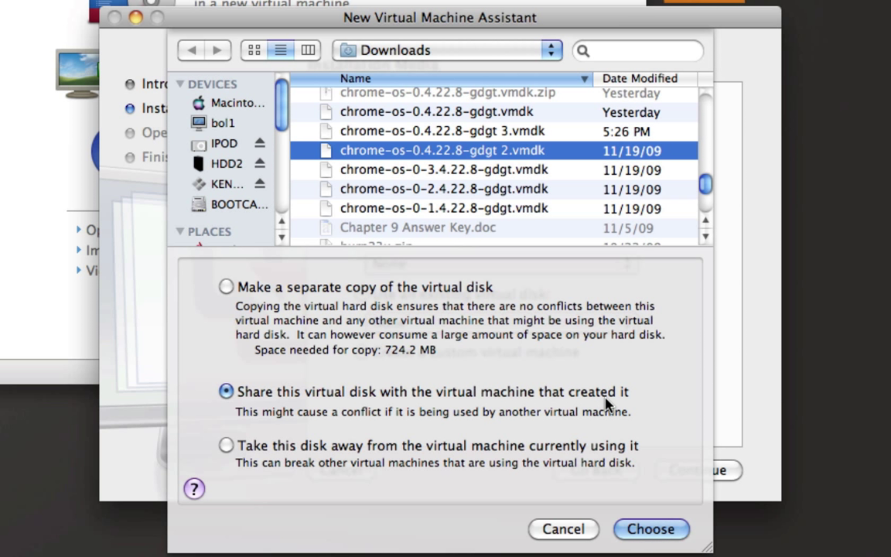
left_click(228, 289)
left_click(667, 530)
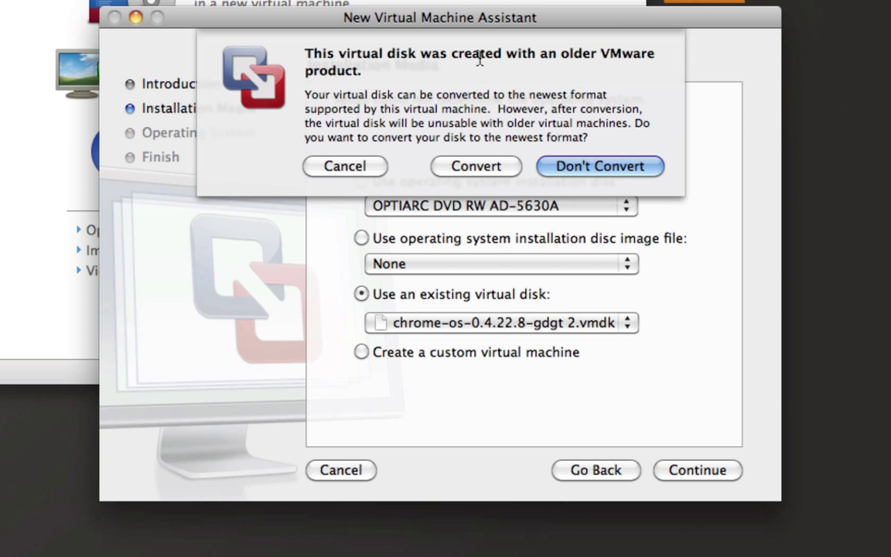
left_click(592, 175)
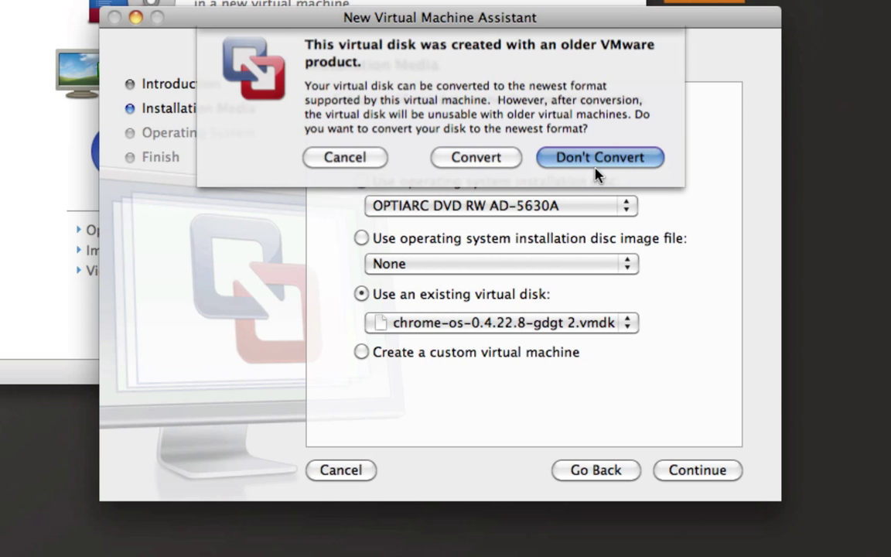
Step: Set the guest OS to Linux, version Other Linux 2.6.x kernel 64-bit
left_click(719, 478)
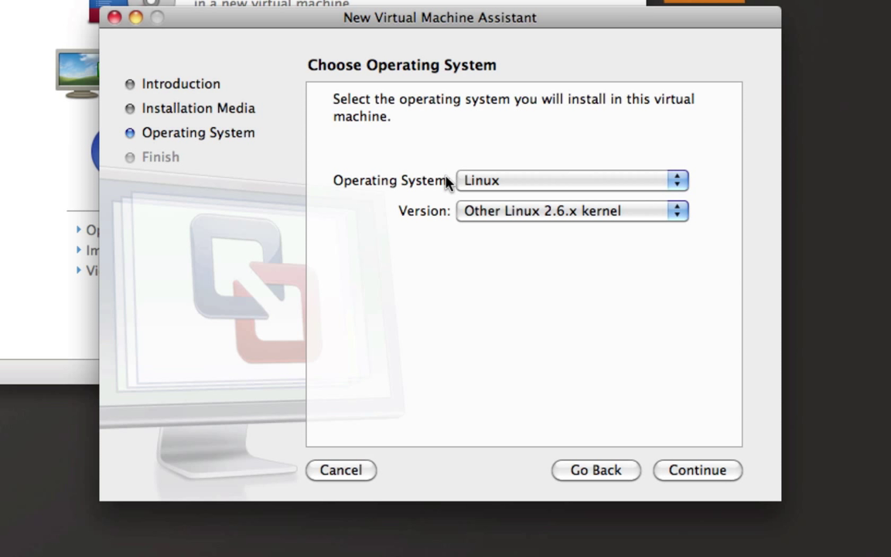
left_click(488, 184)
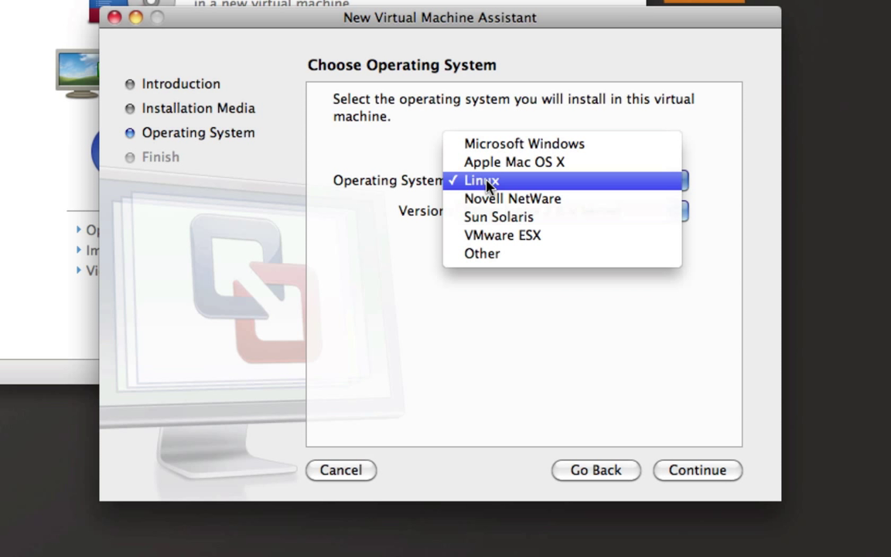
left_click(487, 184)
left_click(481, 215)
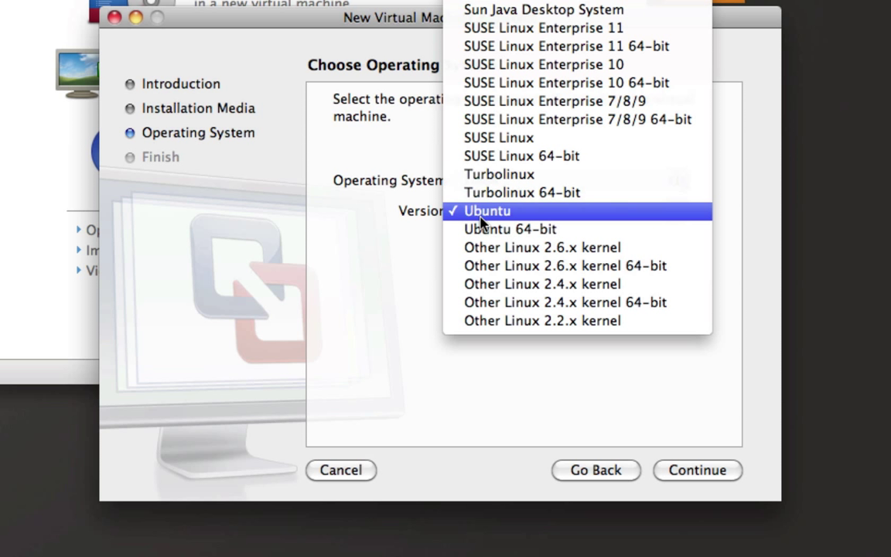
left_click(472, 265)
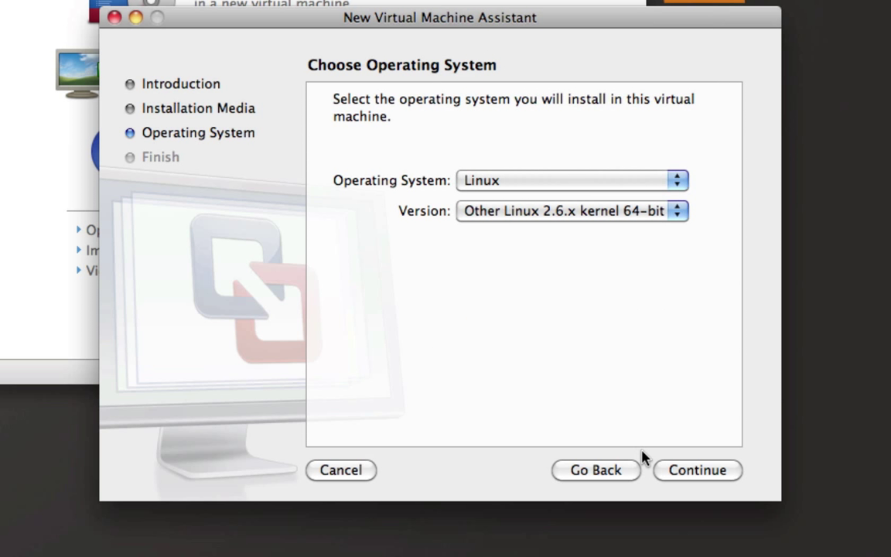
Step: Choose Customize Settings and save the new VM in the Virtual Machines folder
left_click(693, 473)
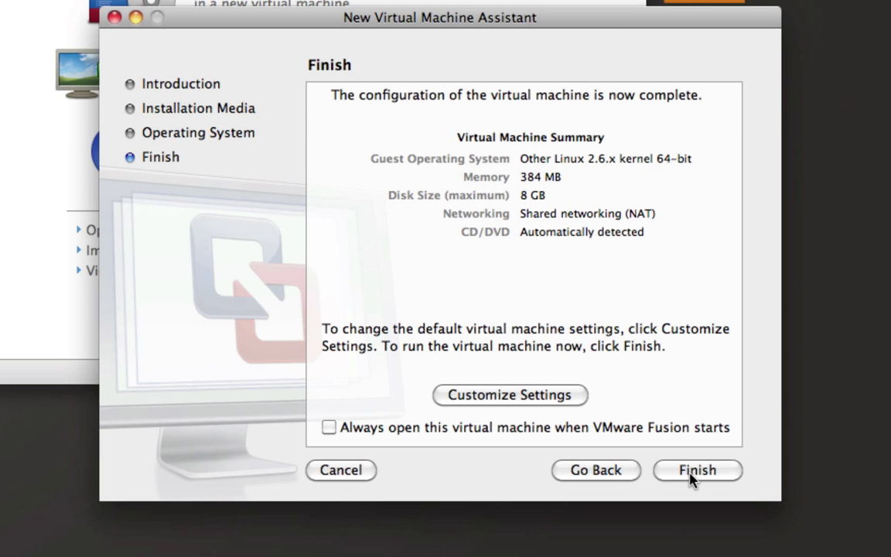
left_click(554, 396)
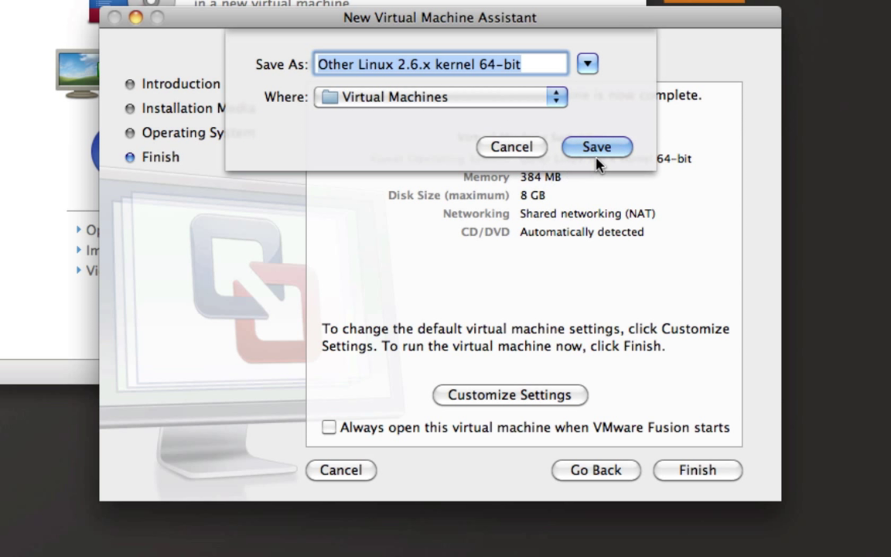
left_click(609, 148)
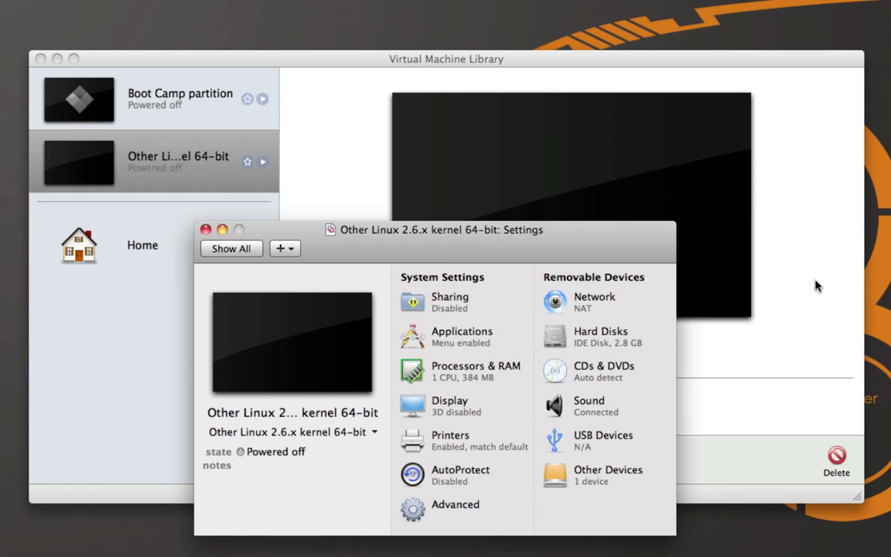
Step: Raise the VM's memory in Processors & RAM from 384 MB to about 1372 MB
left_click_drag(433, 255, 529, 110)
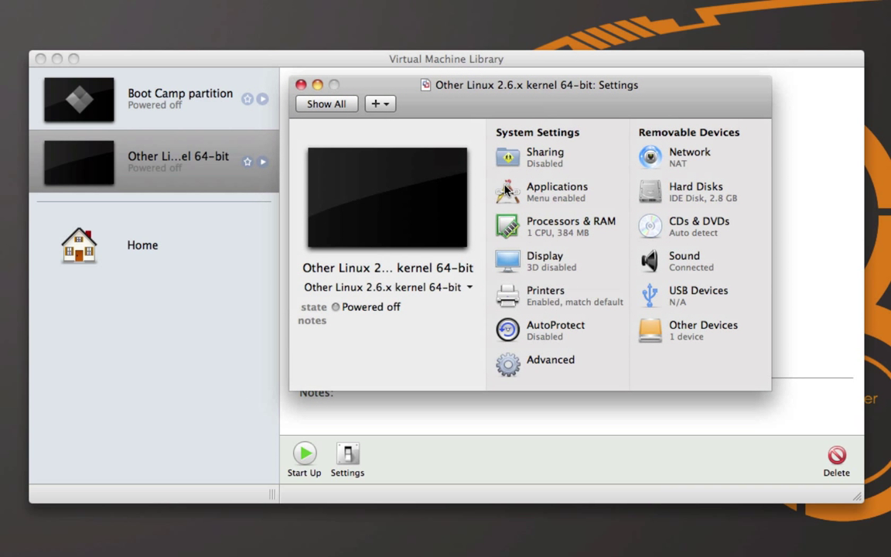
left_click(511, 224)
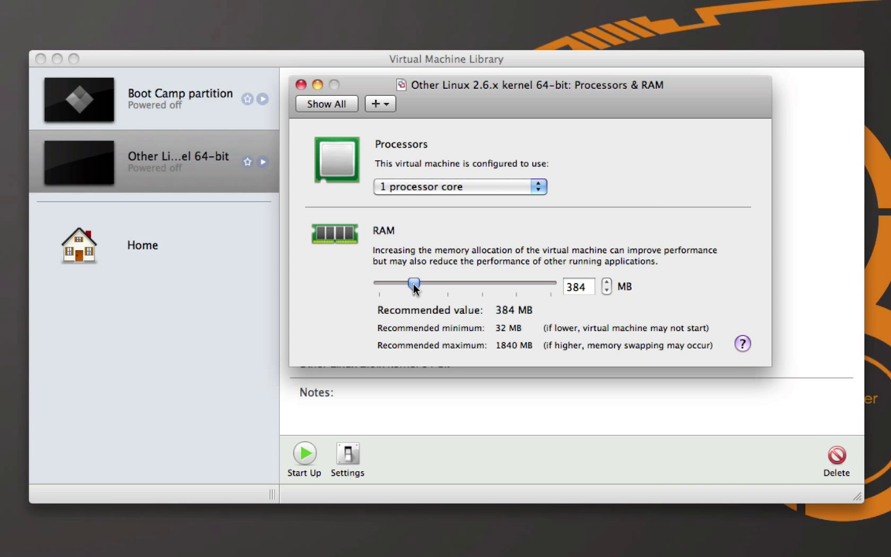
left_click_drag(415, 287, 485, 266)
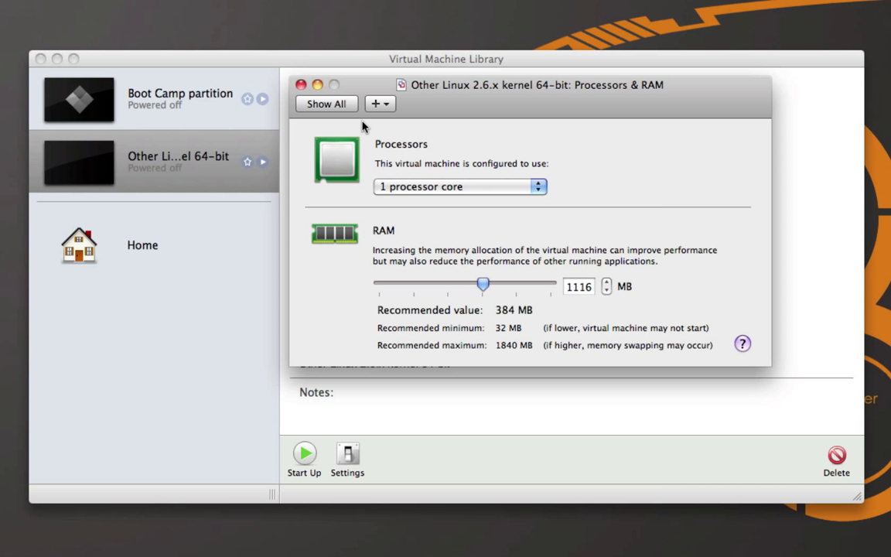
left_click_drag(444, 98, 528, 228)
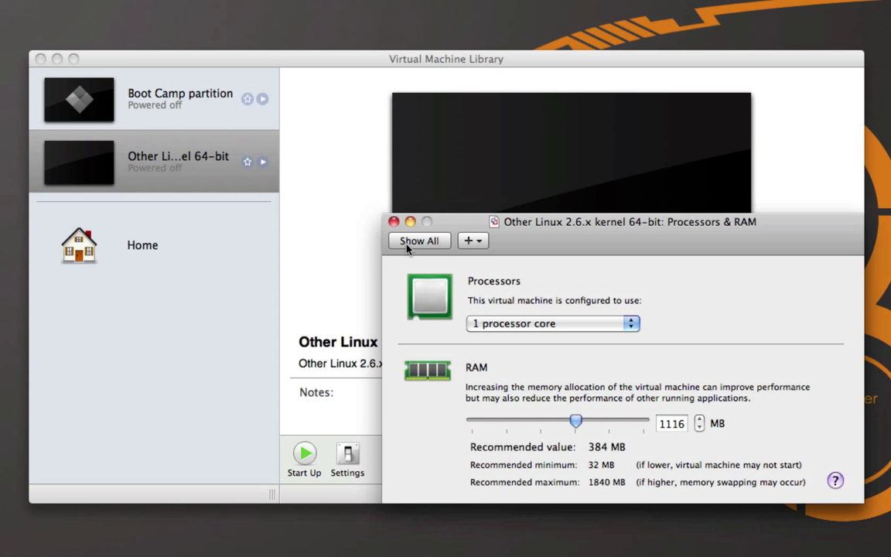
left_click_drag(577, 422, 604, 428)
Step: Switch the VM's network adaptor from NAT to Bridged through AirPort
left_click(393, 223)
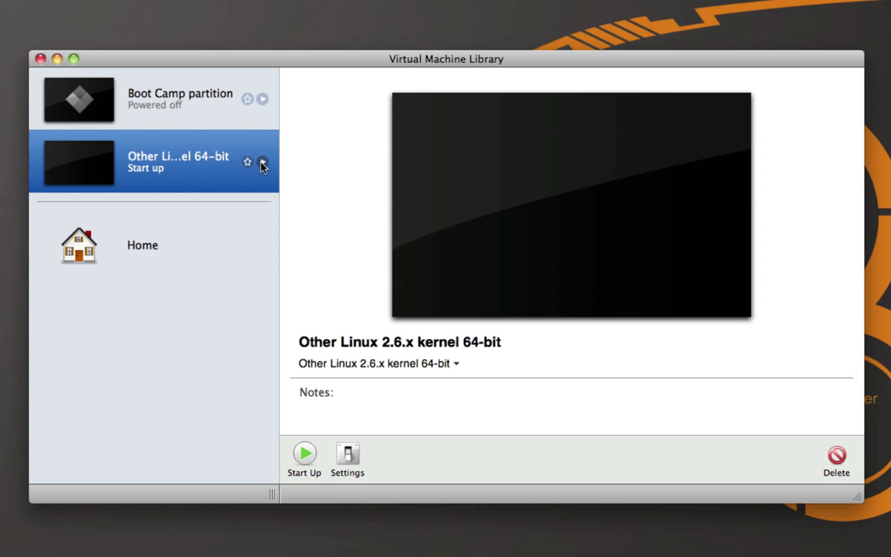
left_click(338, 455)
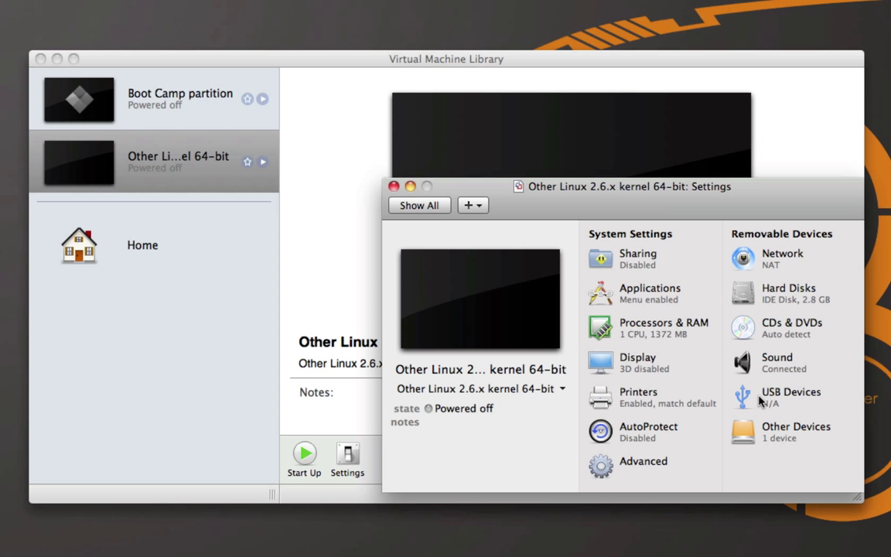
left_click(745, 258)
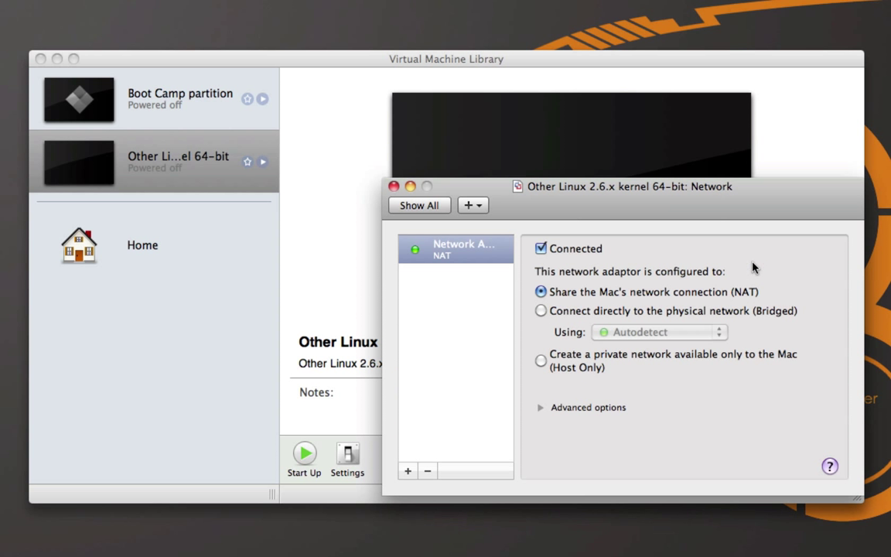
left_click(541, 311)
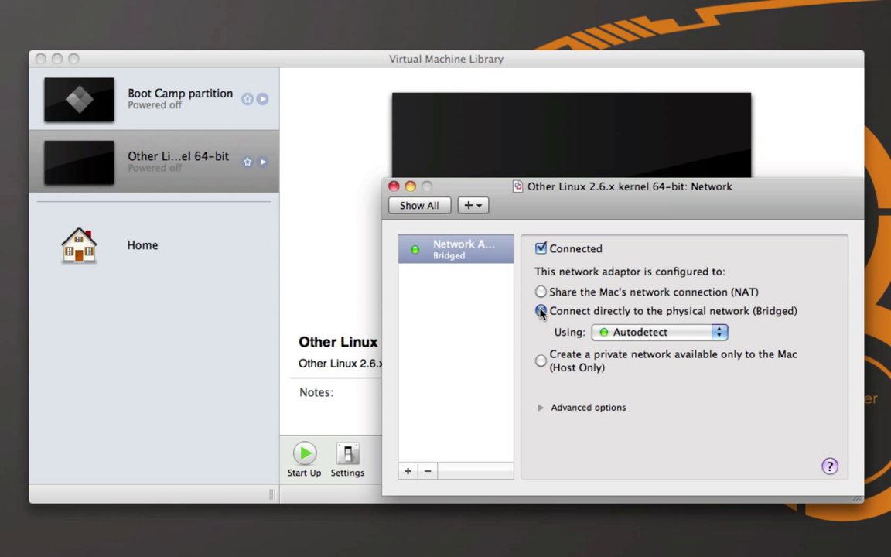
left_click(672, 337)
left_click(687, 283)
left_click(696, 335)
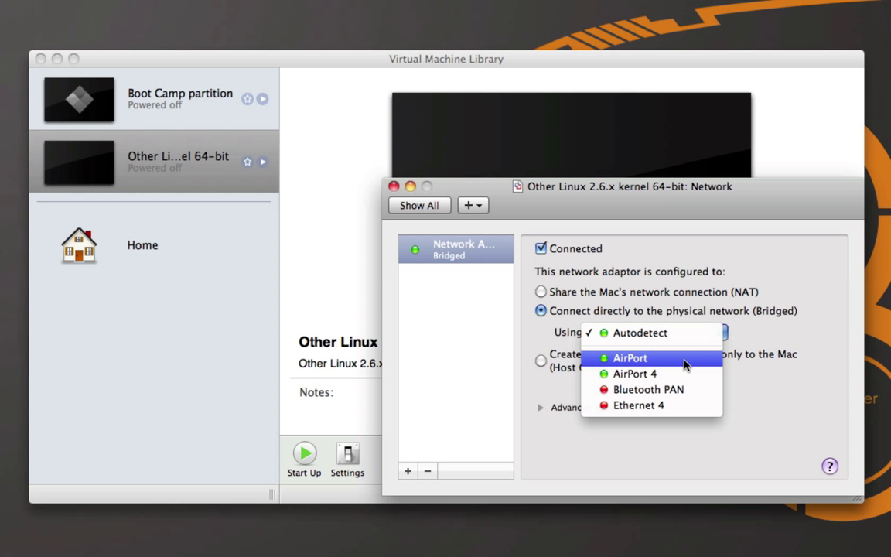
left_click(685, 362)
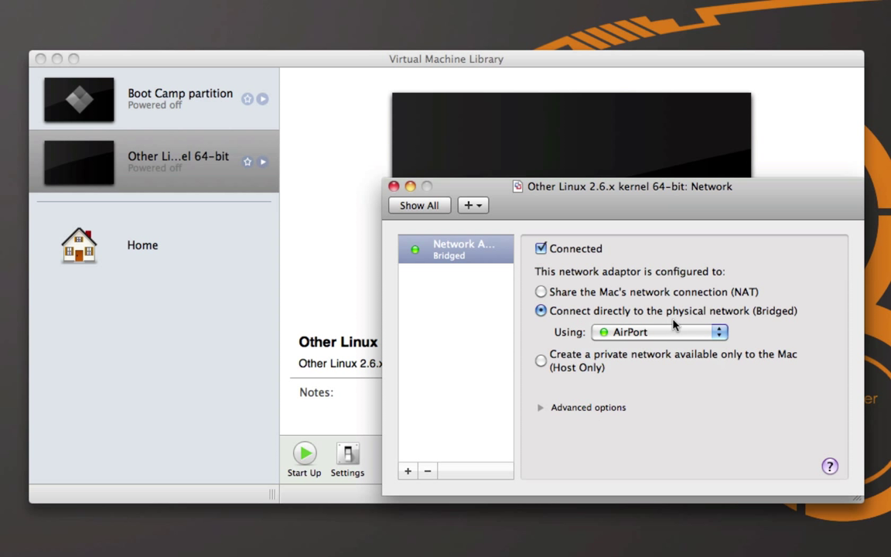
left_click(394, 186)
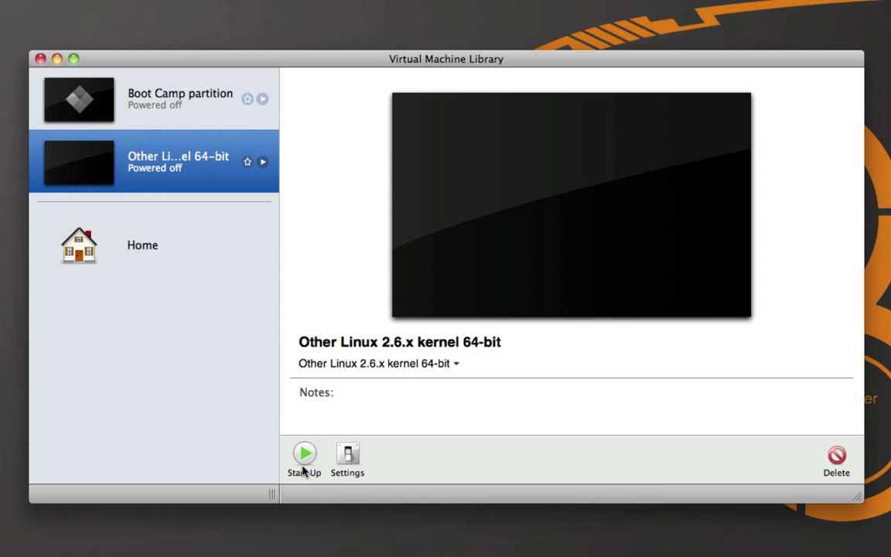
Step: Open the VM's window and power it on to boot into Chromium OS
left_click(304, 462)
left_click_drag(398, 342, 559, 81)
left_click(553, 312)
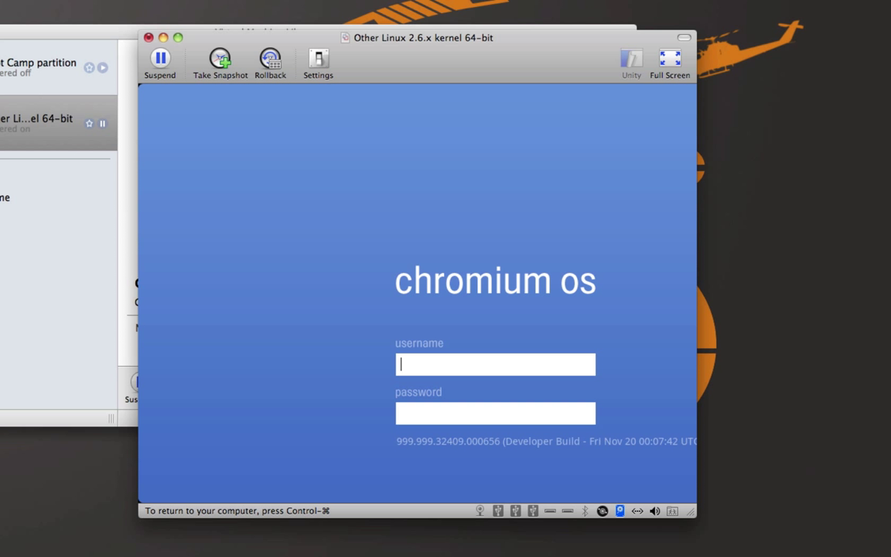
Step: Attempt a Chromium OS sign-in with the user's Gmail address, then delete its domain part
key("ctrl+super")
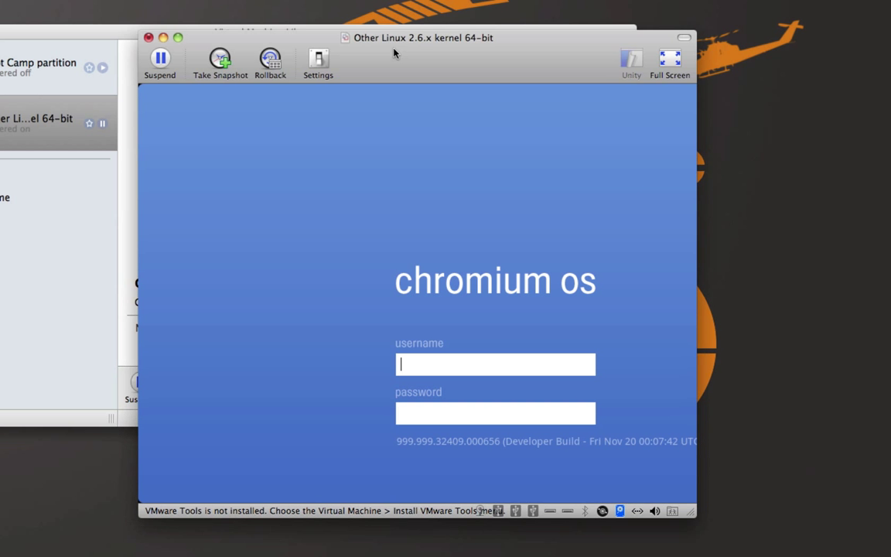
left_click_drag(393, 52, 318, 8)
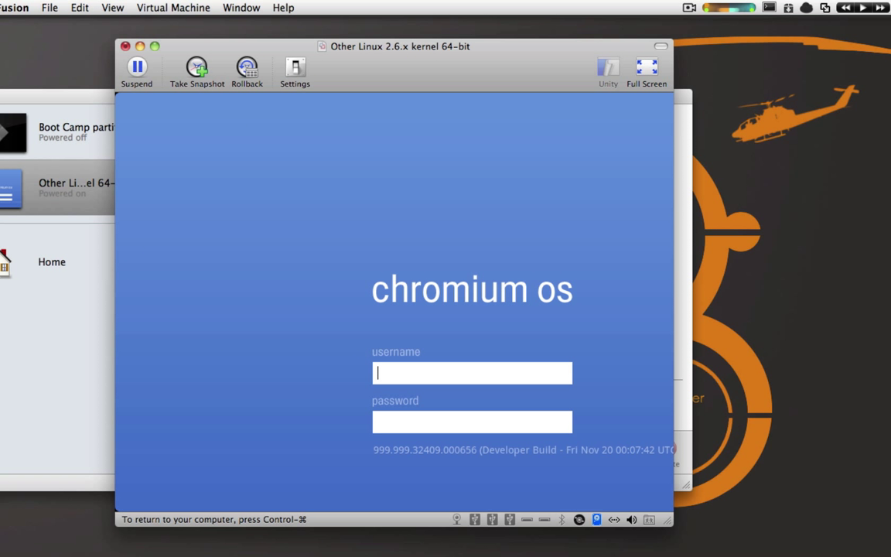
key("Tab")
key("Return")
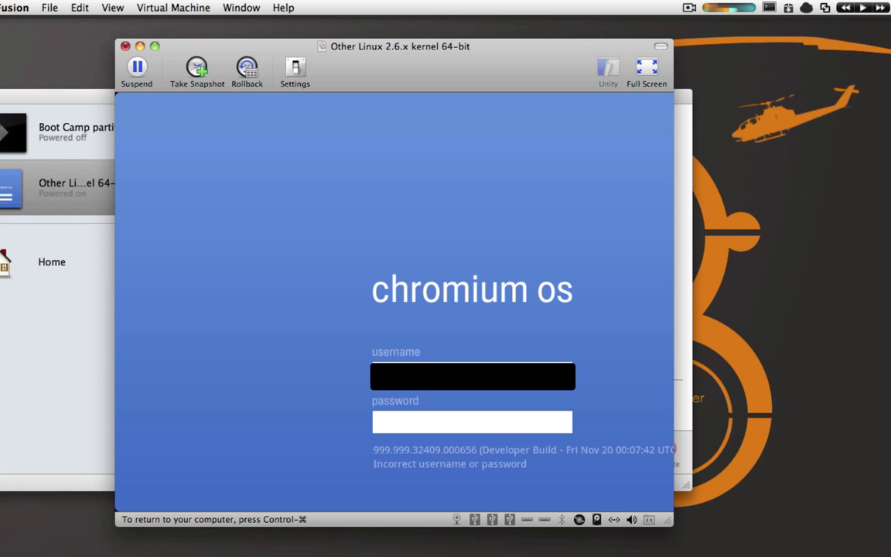
key("BackSpace")
key("BackSpace")
key("BackSpace")
key("BackSpace")
key("BackSpace")
key("BackSpace")
key("BackSpace")
key("BackSpace")
key("BackSpace")
key("BackSpace")
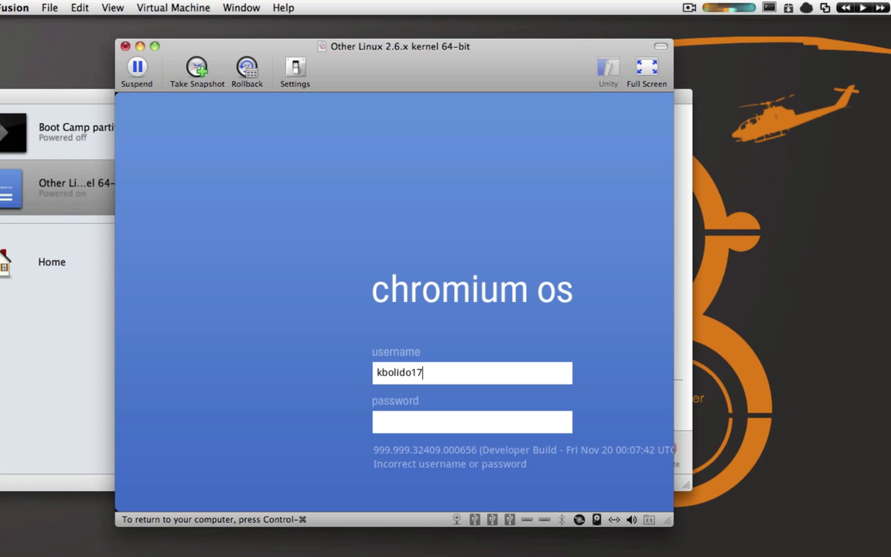
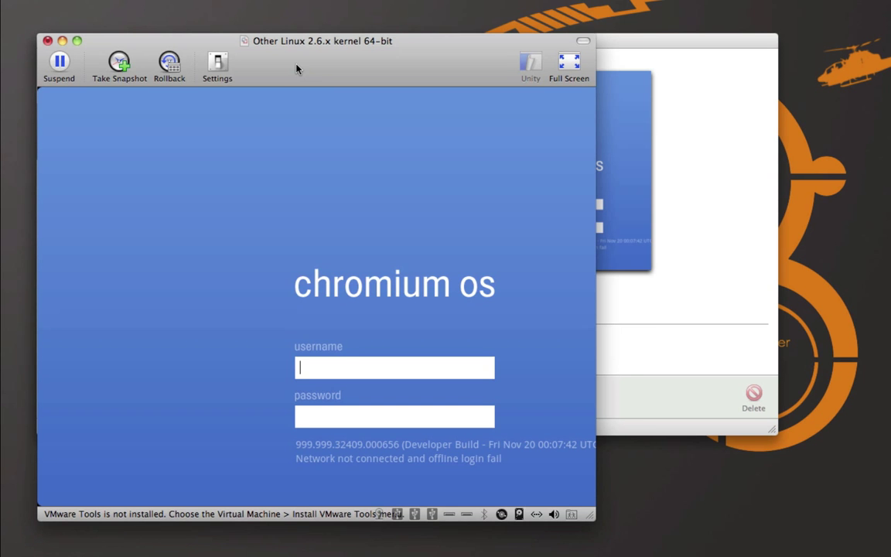
Step: Start quitting VMware Fusion, then cancel the suspend-VM prompt
left_click_drag(297, 70, 341, 65)
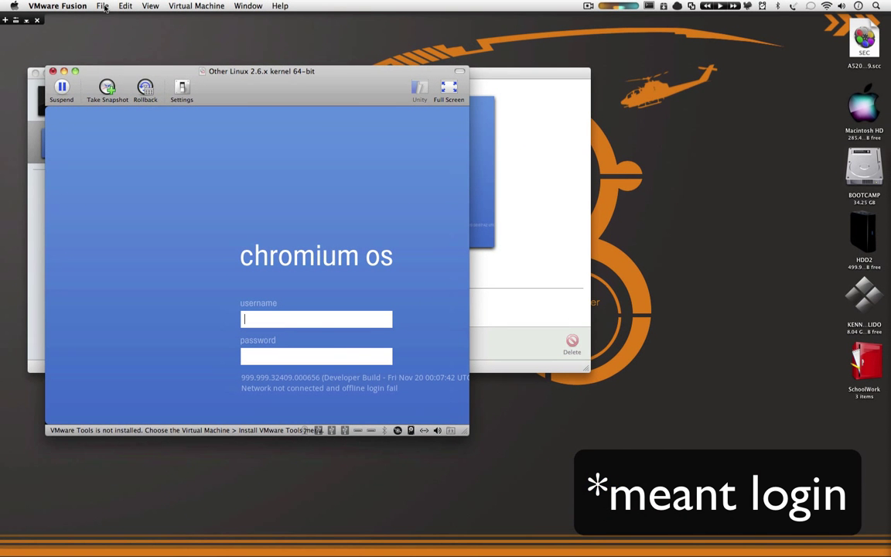
left_click(103, 5)
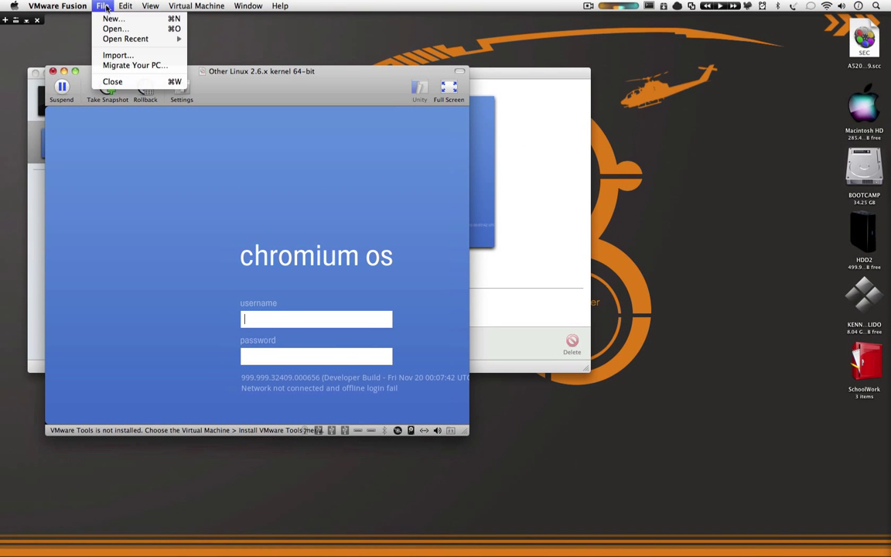
mouse_move(58, 5)
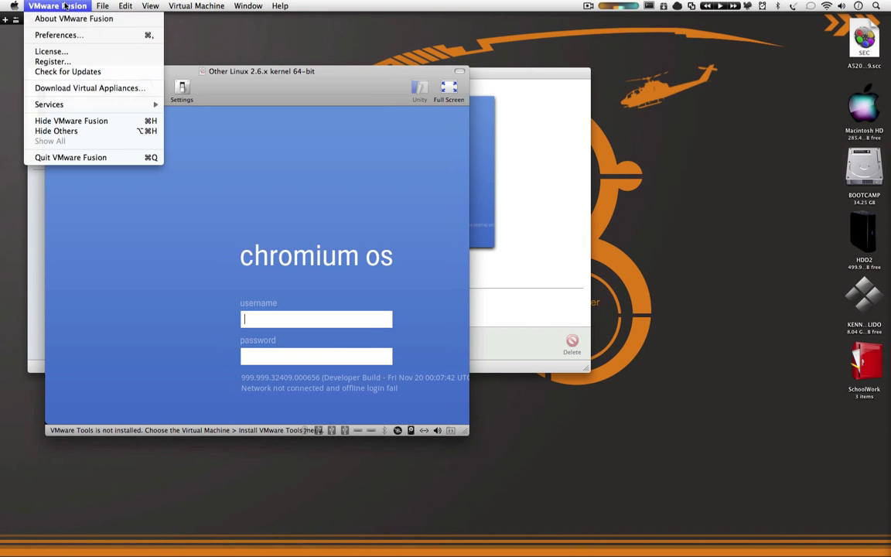
left_click(102, 158)
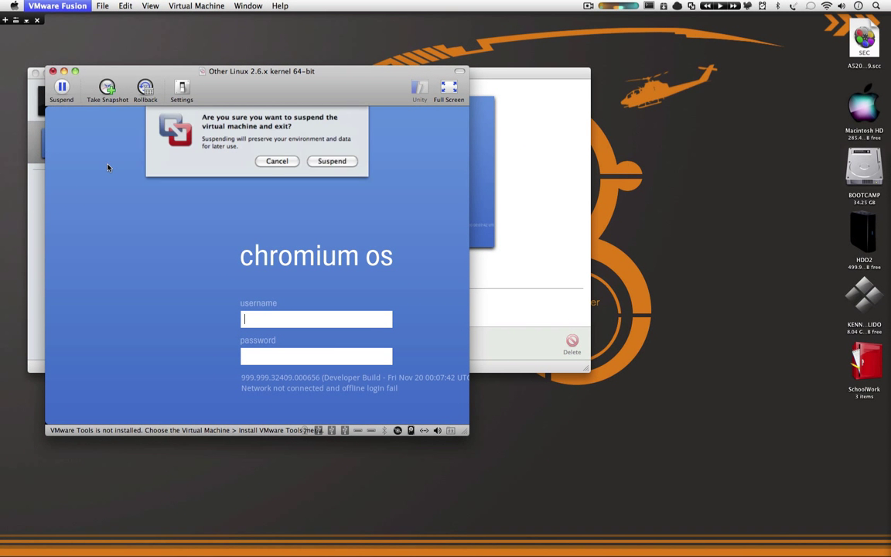
left_click(277, 163)
Step: Shut down the Chromium OS virtual machine and move its window toward the top left
left_click(150, 6)
mouse_move(185, 8)
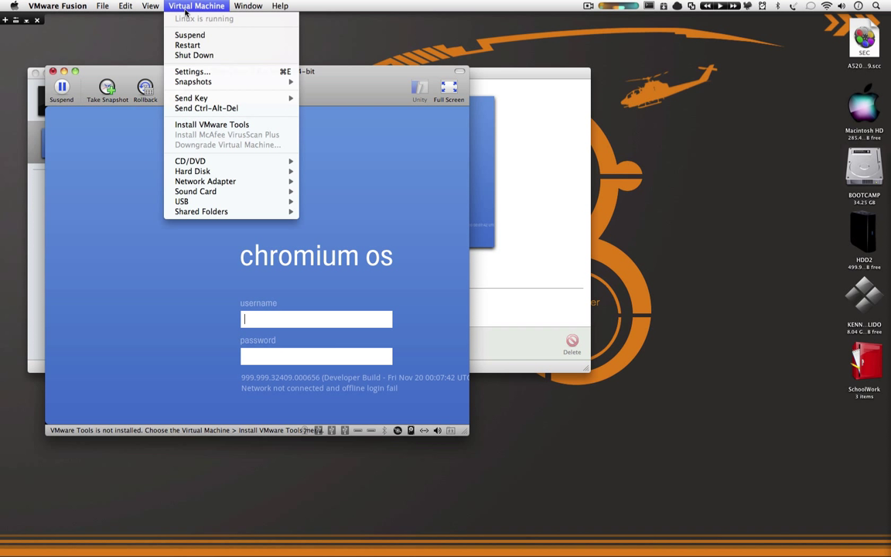
left_click(179, 56)
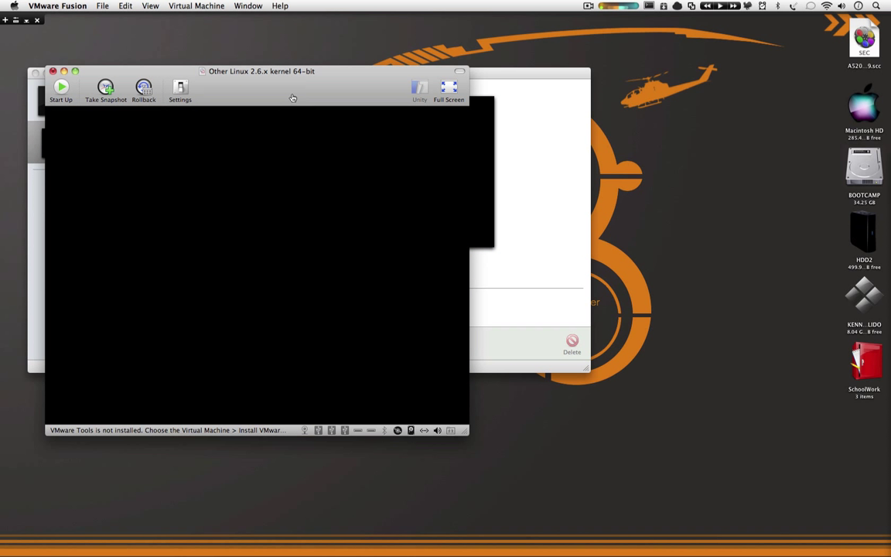
left_click_drag(288, 83, 359, 58)
left_click_drag(272, 94, 296, 81)
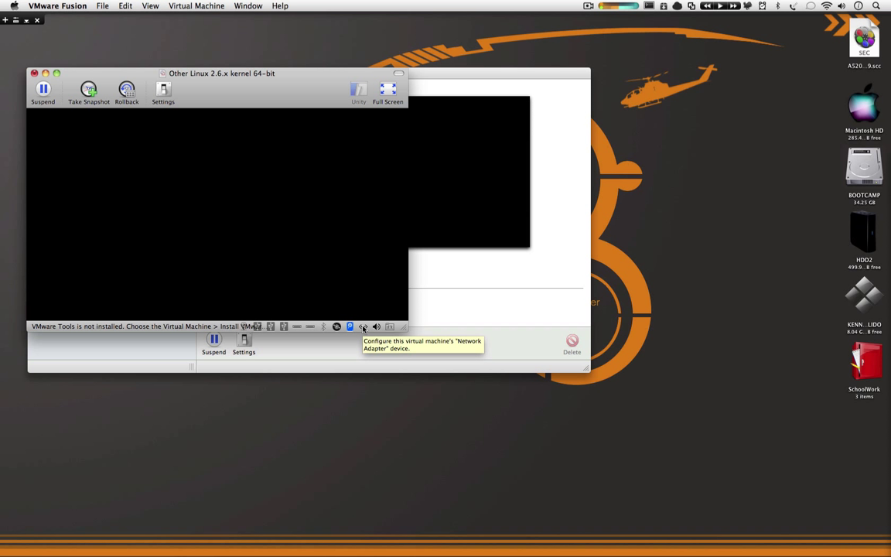
Step: Switch the VM network to Bridged (Autodetect) and give the VM keyboard control
left_click(363, 328)
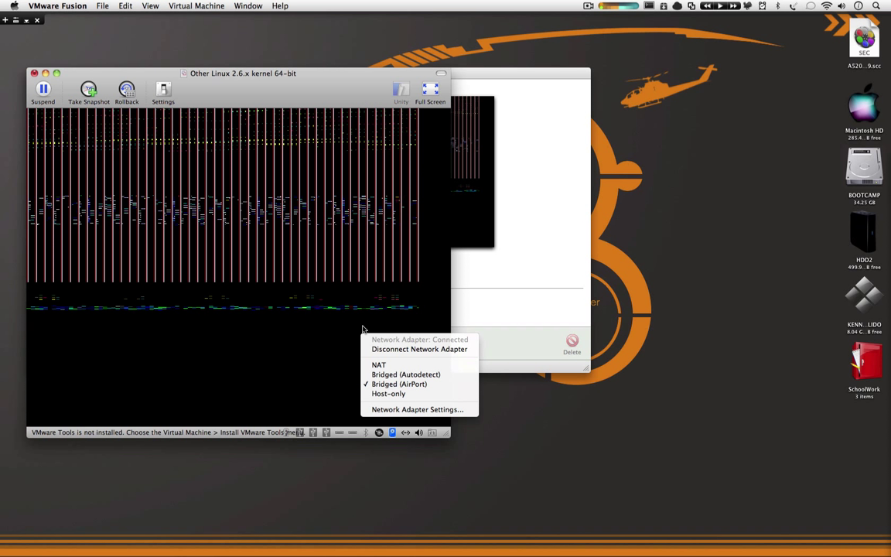
left_click(386, 376)
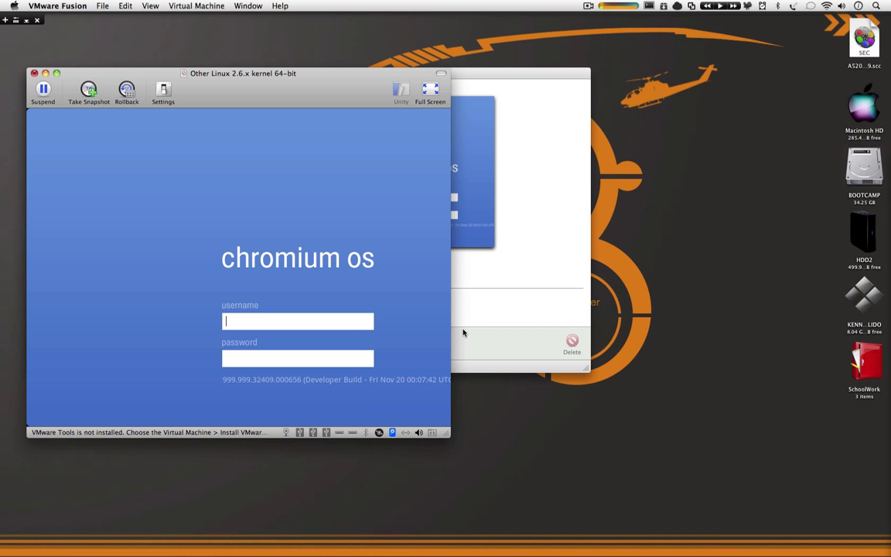
left_click(319, 324)
Step: Enter the Google account e-mail and password and submit the Chromium OS sign-in
type("bobdi")
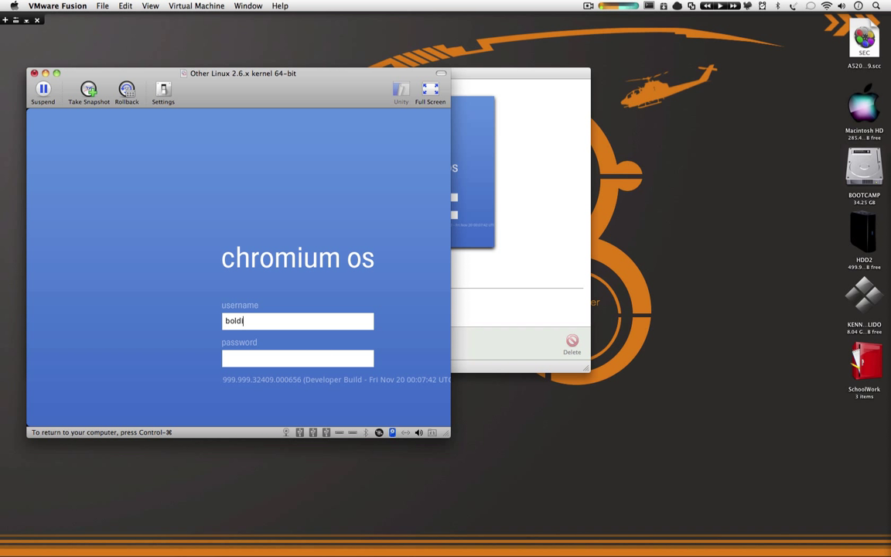
key("BackSpace")
key("BackSpace")
key("BackSpace")
key("Tab")
type("*******")
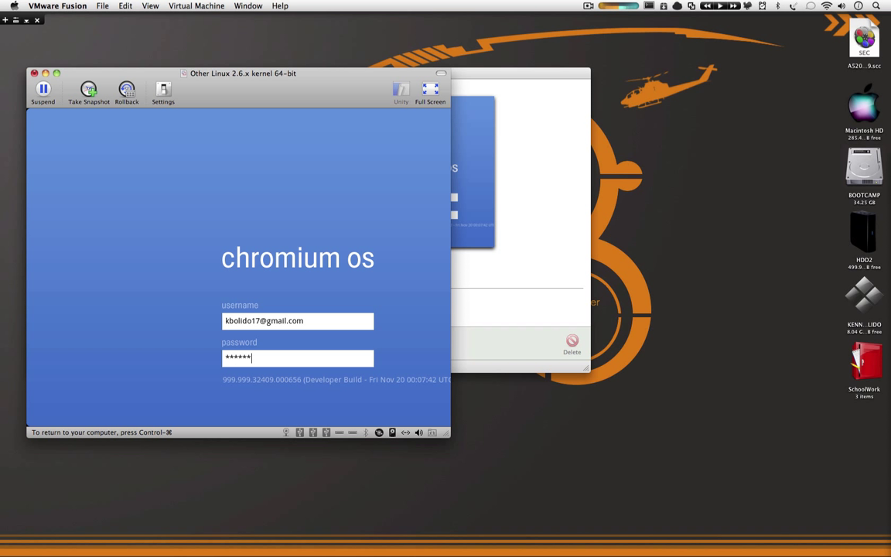
key("Return")
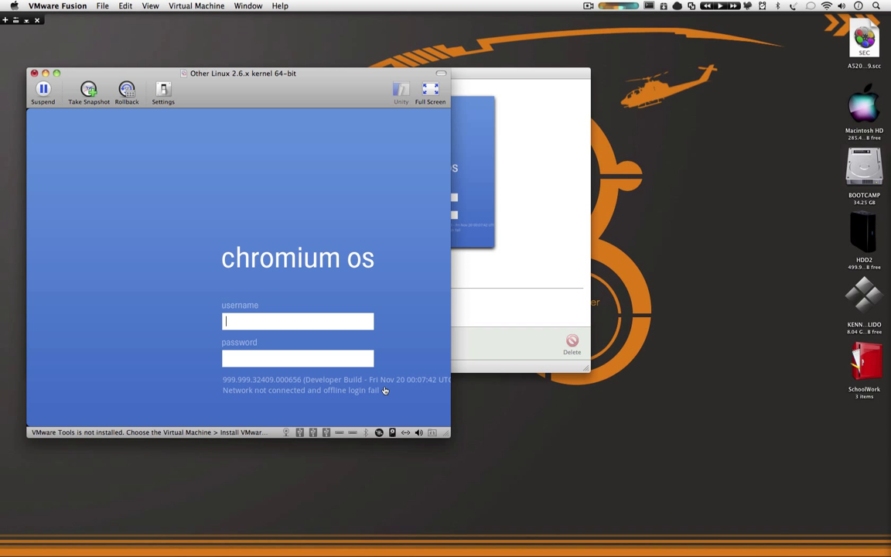
left_click(405, 433)
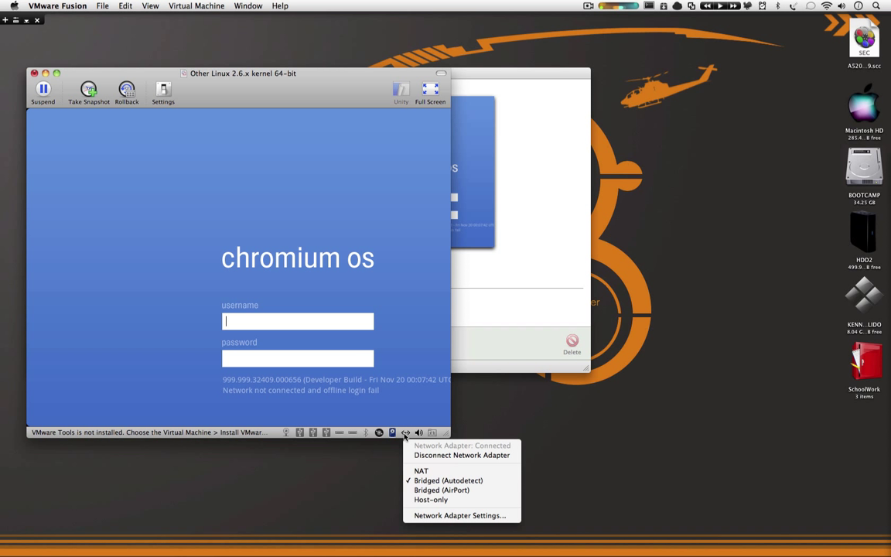
Step: Choose a different network mode, then shut down and start up the Chromium OS VM
left_click(424, 471)
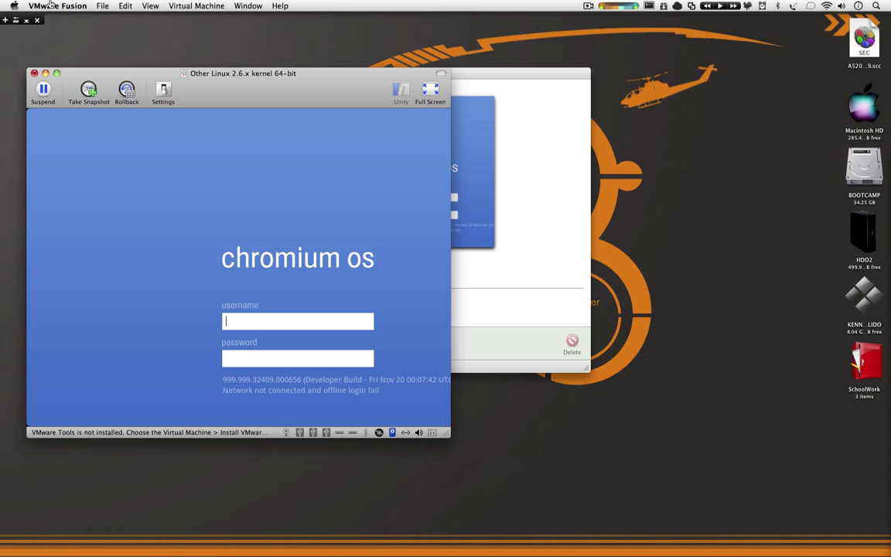
left_click(147, 6)
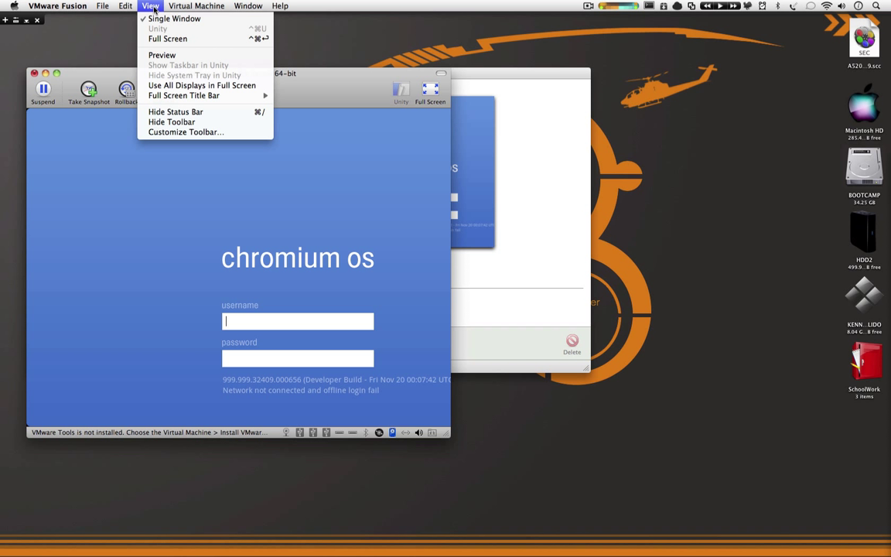
mouse_move(196, 6)
left_click(160, 43)
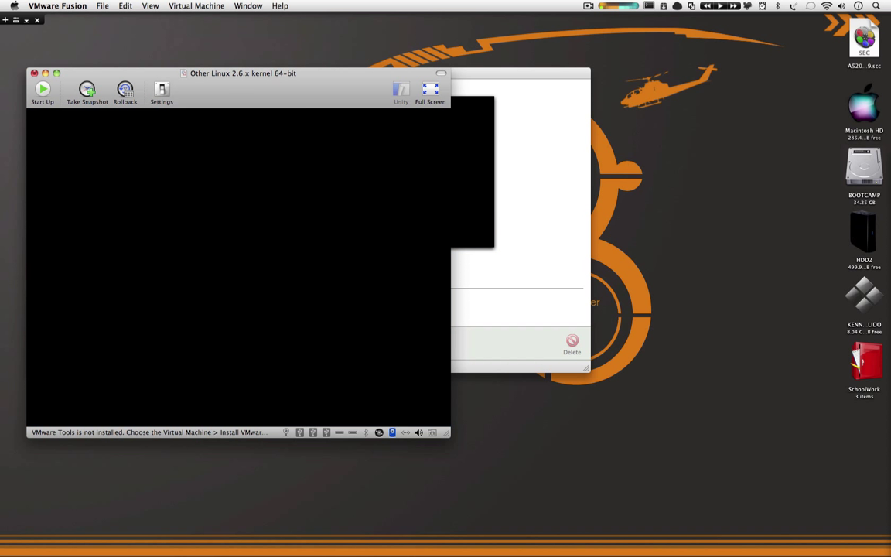
left_click(313, 181)
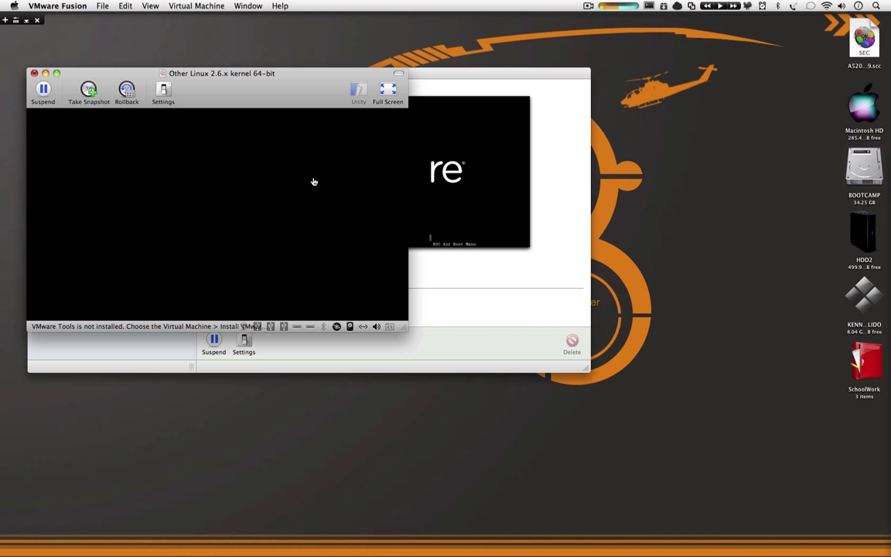
left_click(70, 5)
left_click(64, 35)
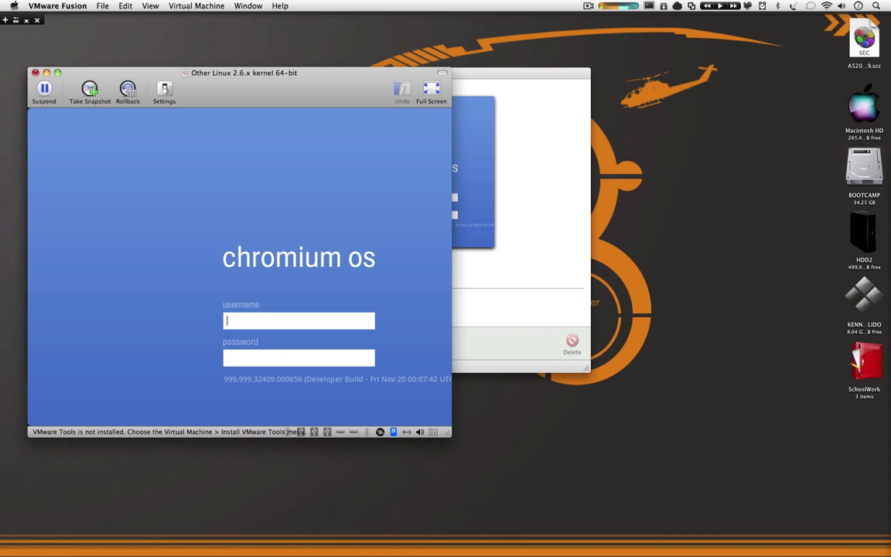
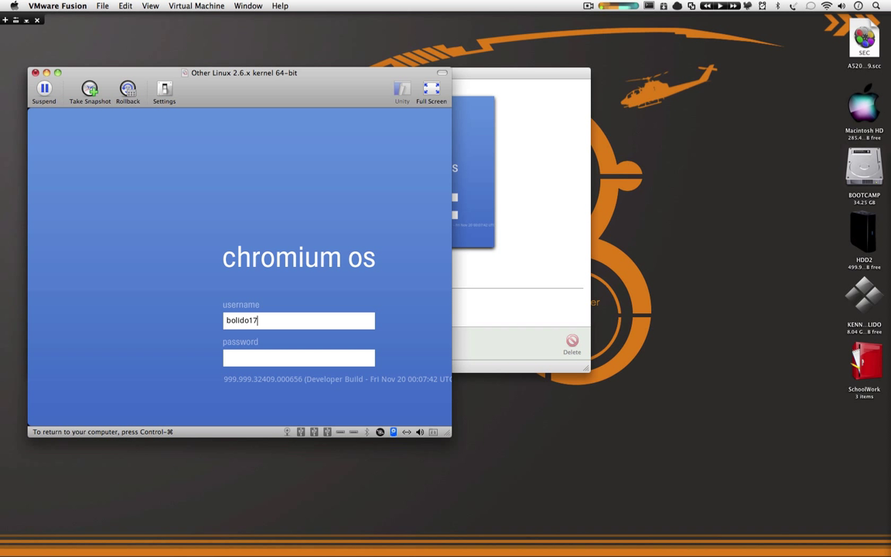
Step: Type the Google account e-mail address and the password into the sign-in fields
key("Tab")
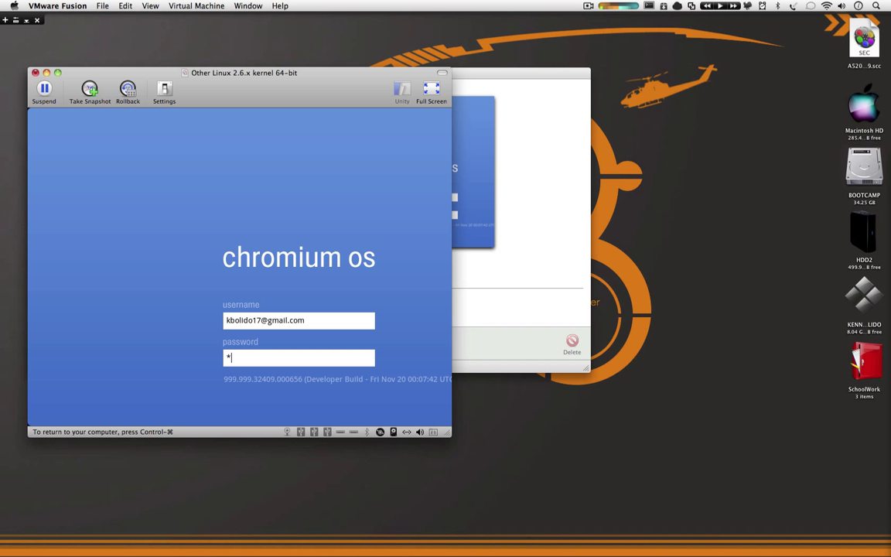
Step: Recentre the VM window and submit the sign-in with Return, toggling keyboard capture
key("ctrl+super")
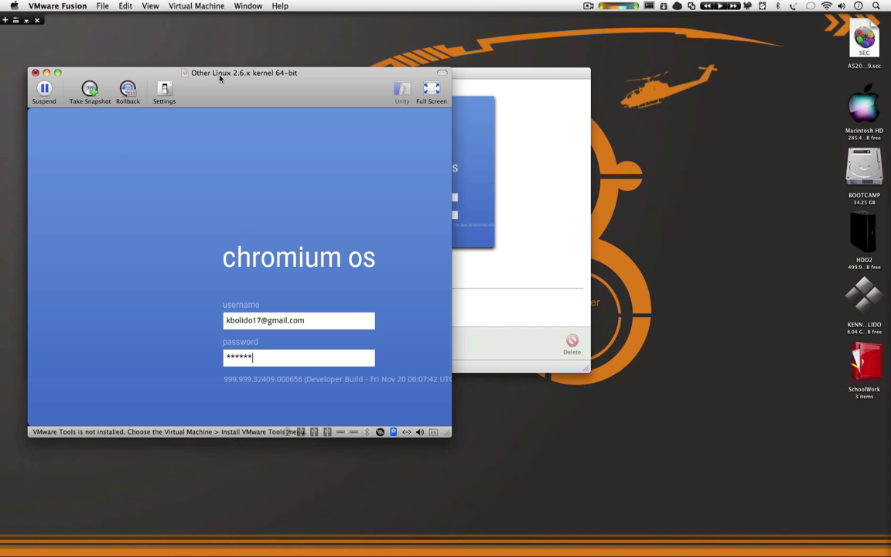
left_click_drag(234, 78, 329, 81)
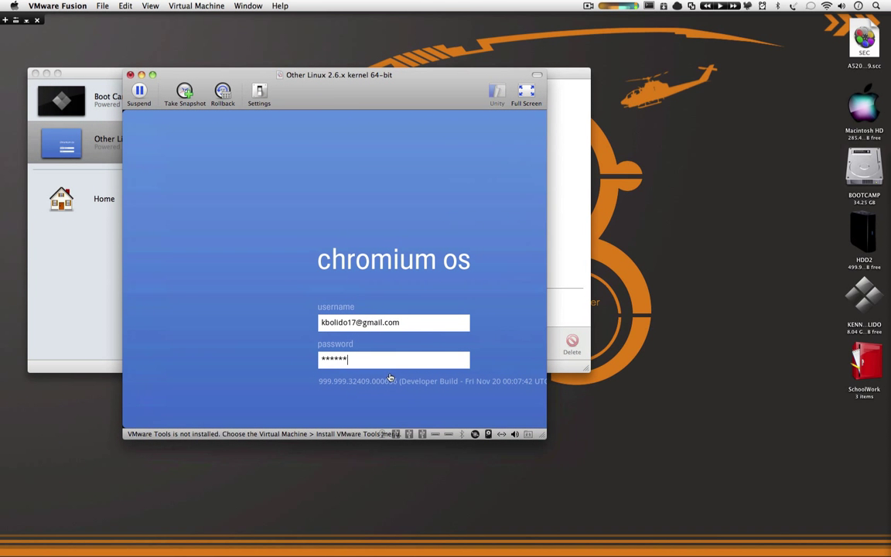
left_click(349, 340)
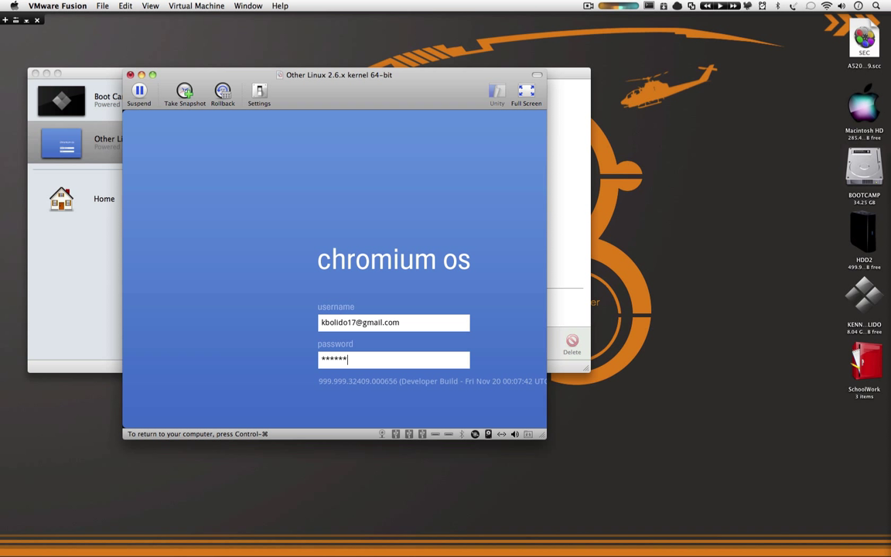
key("Return")
key("ctrl+super")
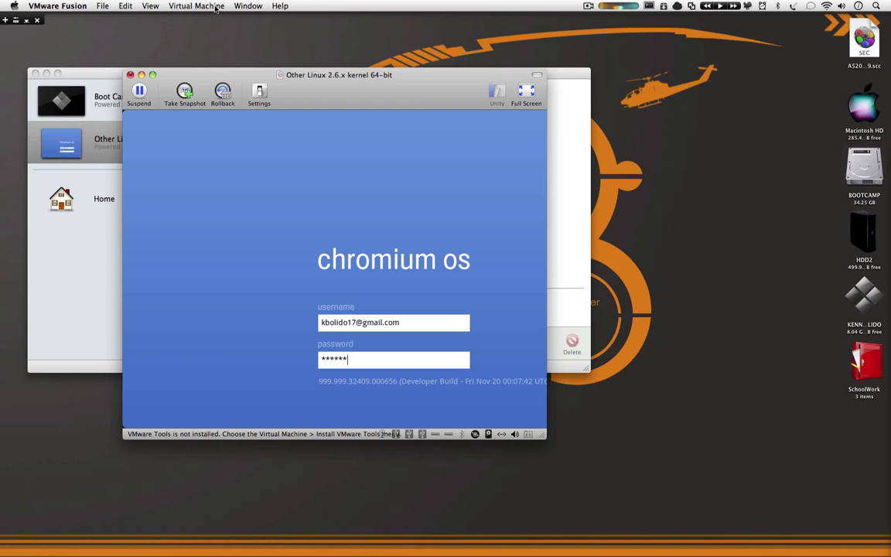
left_click_drag(319, 91, 344, 102)
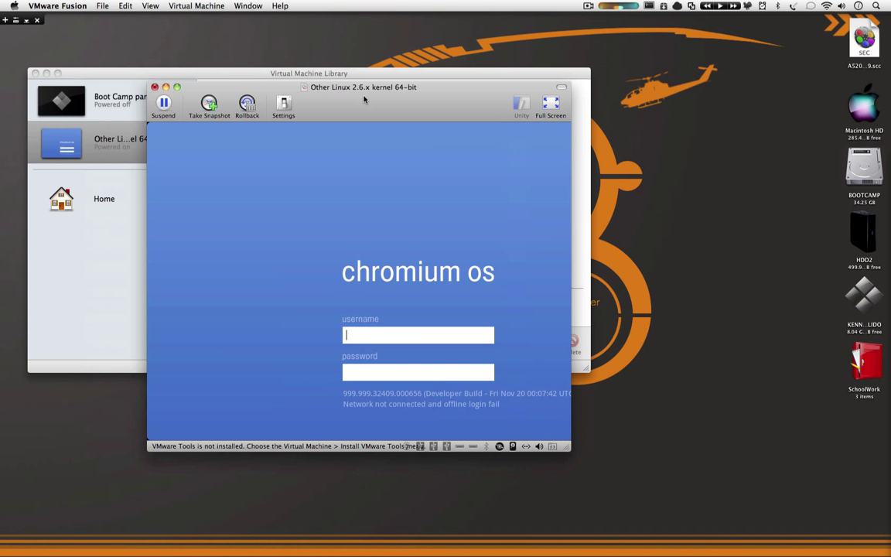
left_click(428, 341)
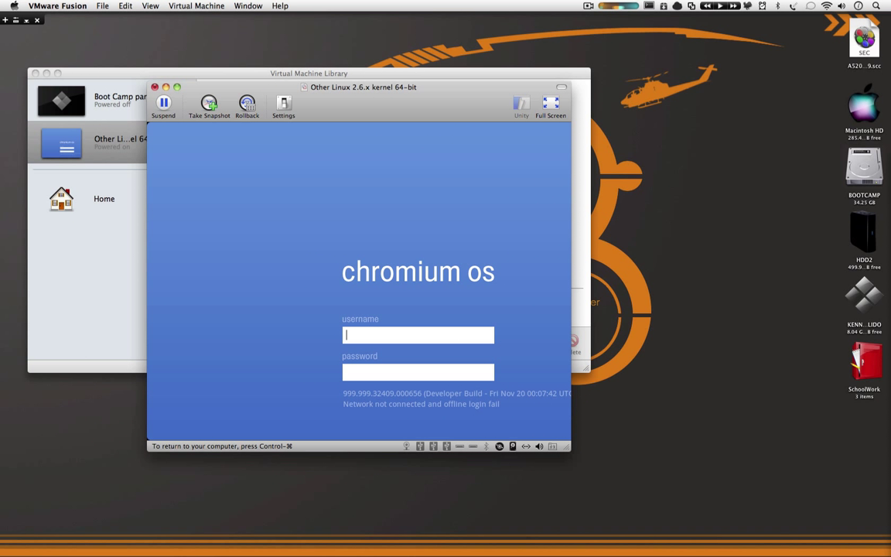
key("ctrl+super")
Step: Quit VMware Fusion, cancel the suspend prompt, and shut the Chromium OS VM down
left_click(103, 6)
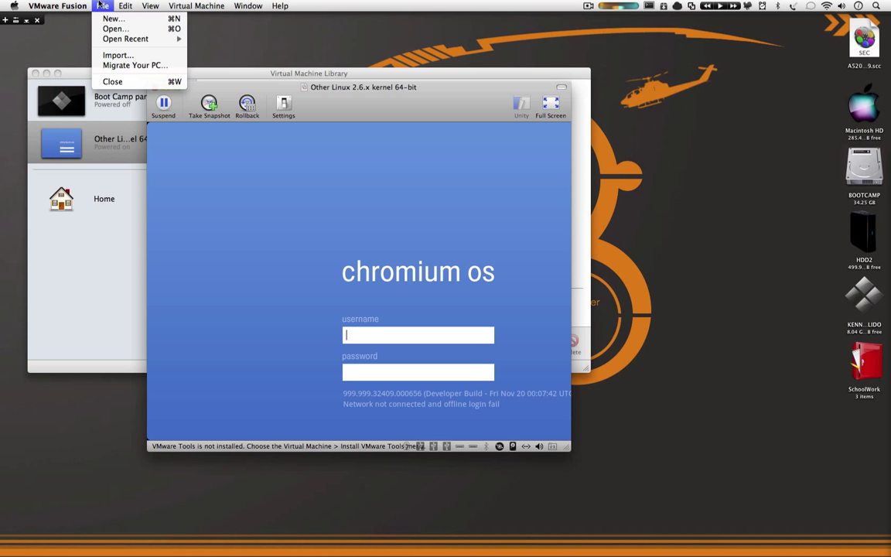
mouse_move(89, 6)
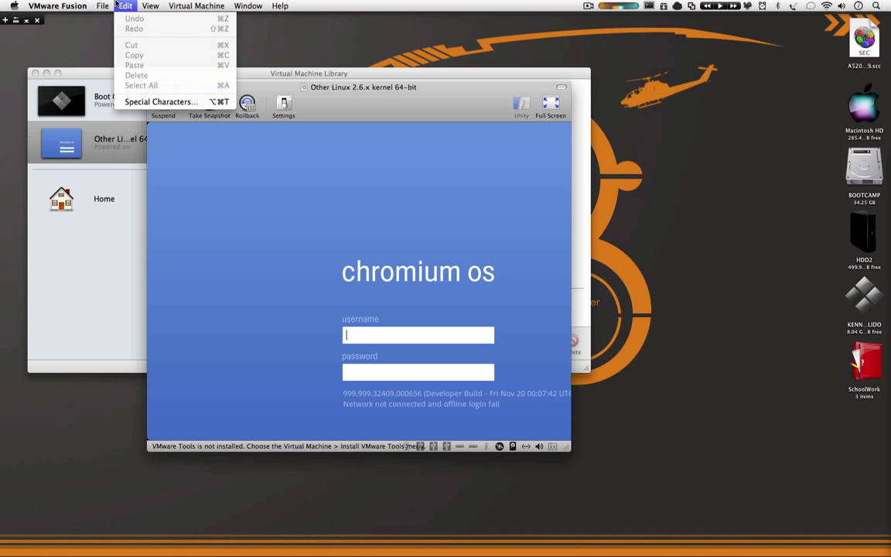
mouse_move(174, 4)
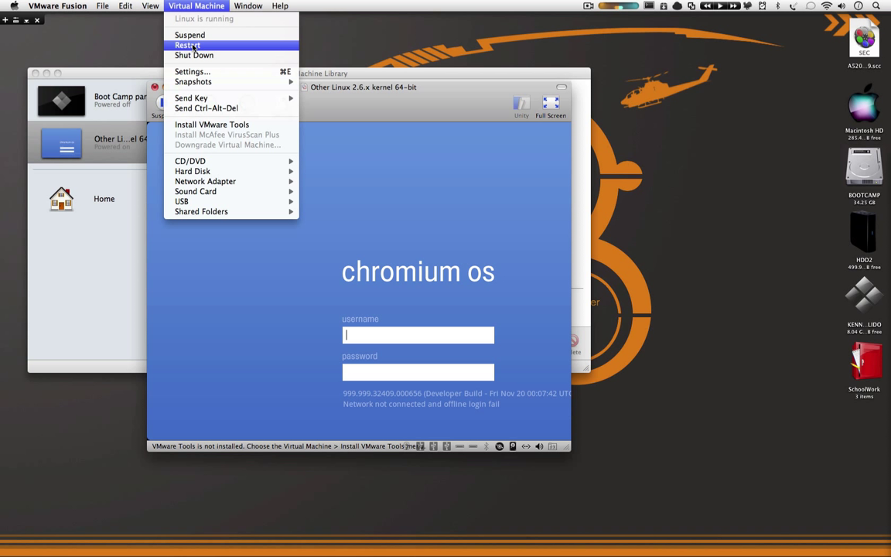
mouse_move(58, 6)
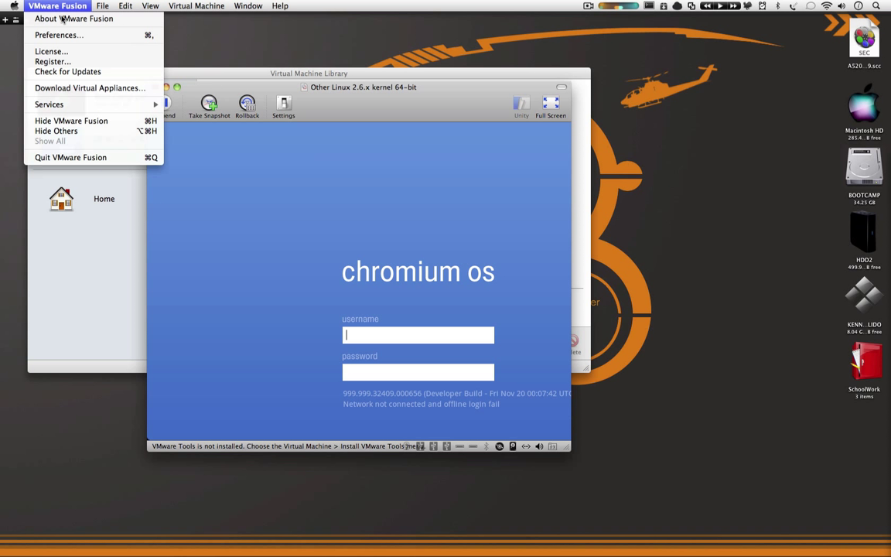
left_click(70, 157)
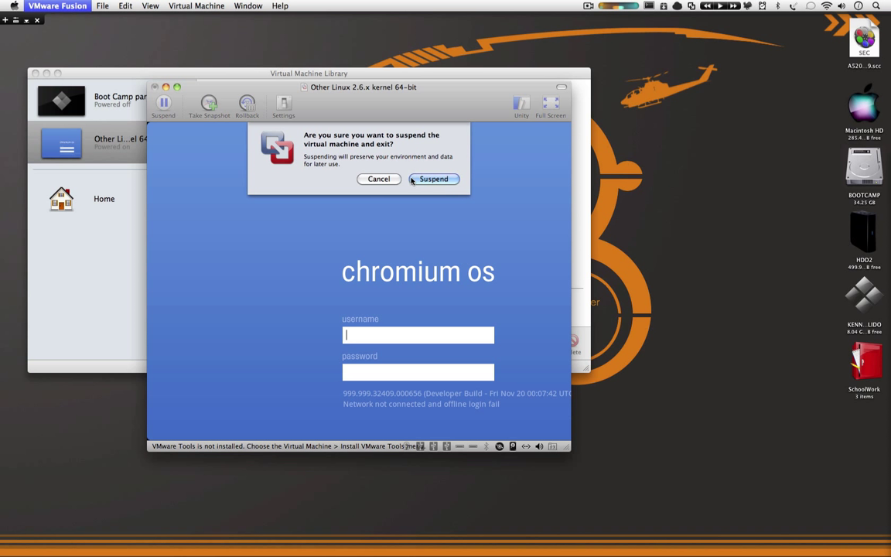
left_click(381, 182)
left_click(197, 5)
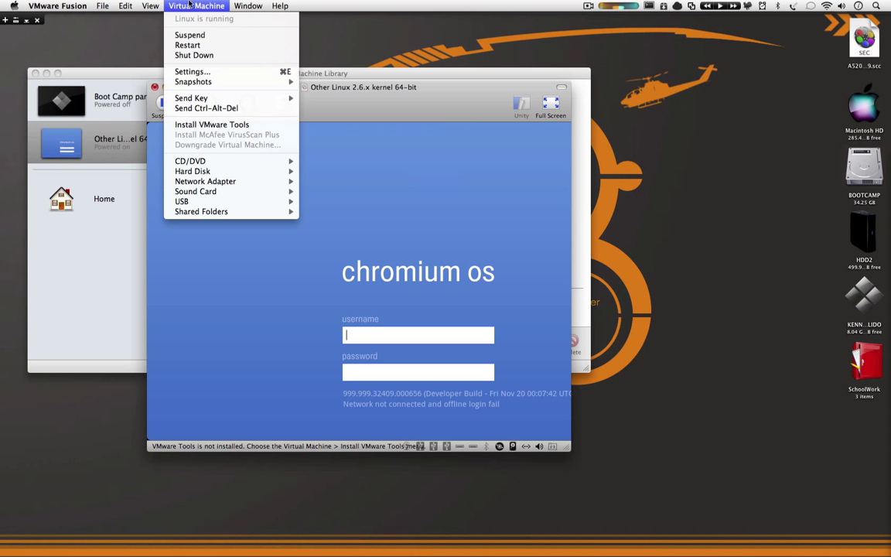
left_click(190, 52)
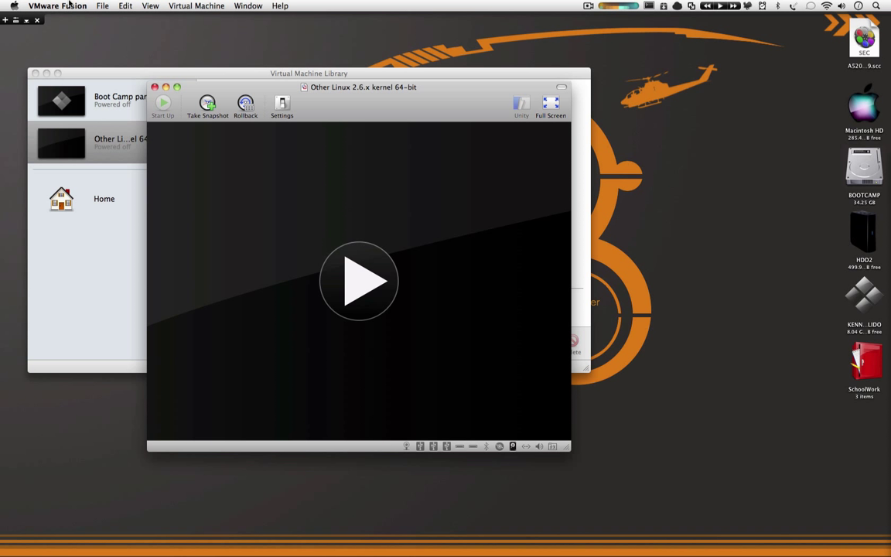
Step: Quit VMware Fusion and relaunch it from the Dock's Applications stack
left_click(69, 6)
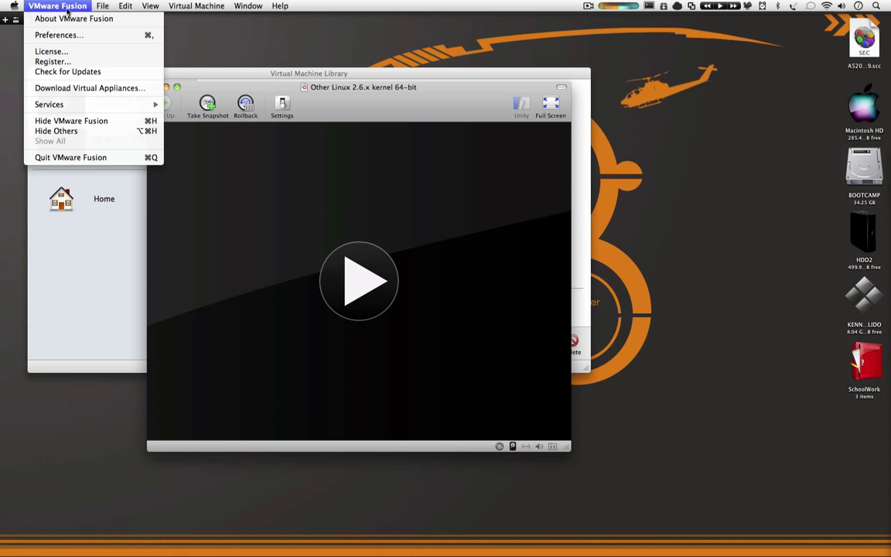
left_click(120, 157)
mouse_move(598, 553)
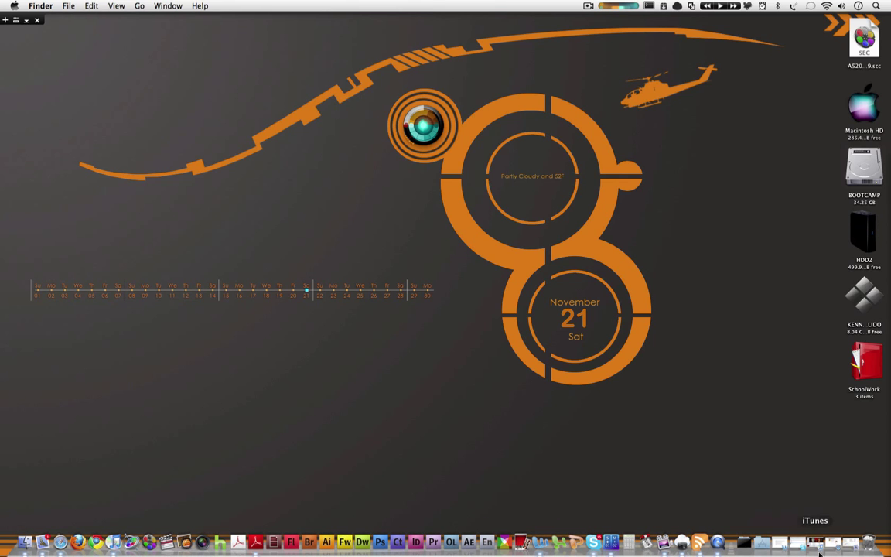
left_click(762, 544)
scroll(522, 377, "down", 15)
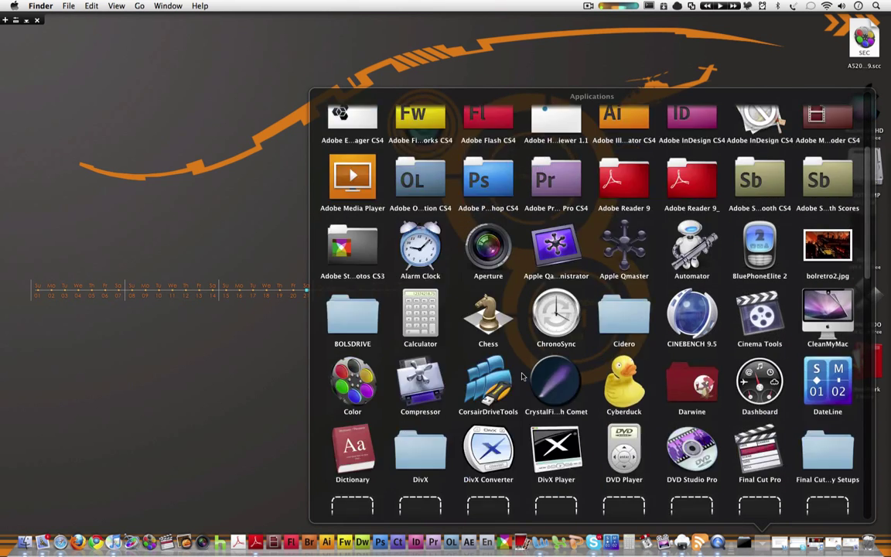
scroll(522, 377, "down", 10)
left_click(349, 434)
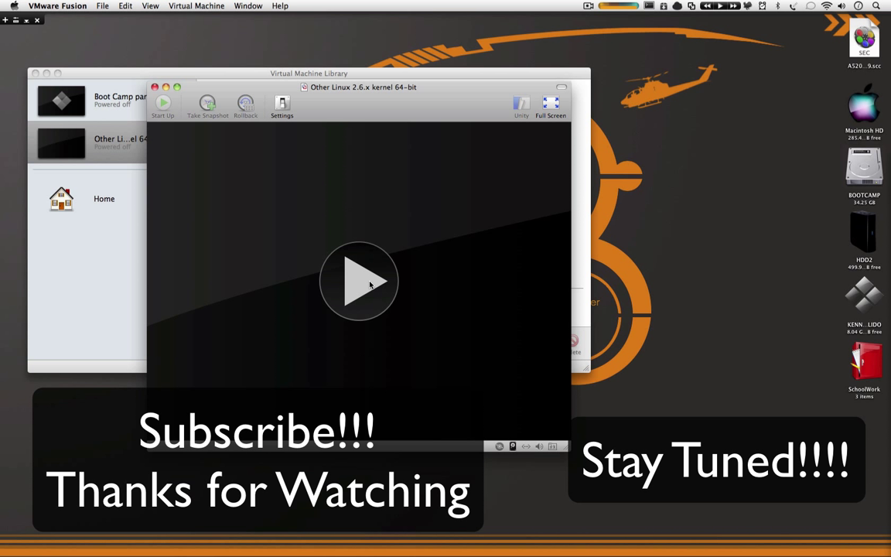
Step: Press Play to power on the Other Linux 2.6.x kernel 64-bit machine
left_click(369, 285)
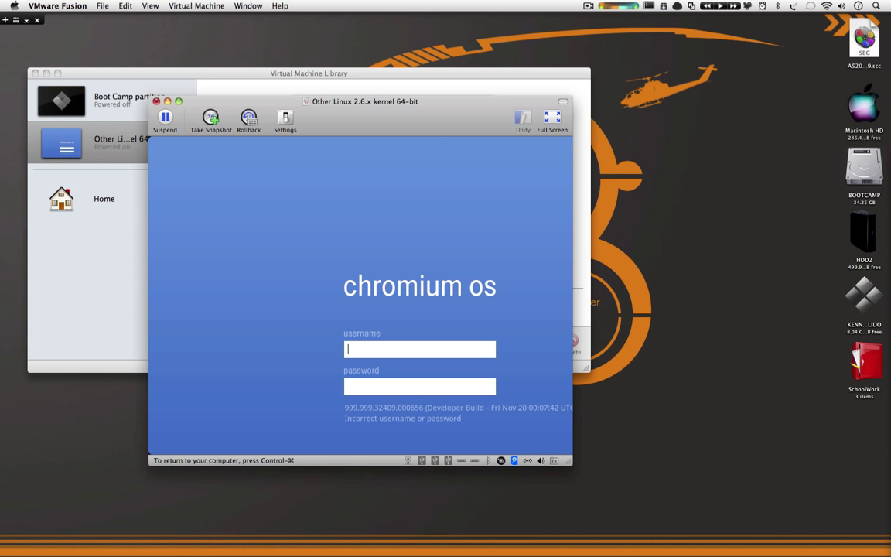
Step: Log in to Chromium OS with the Google account's e-mail address and password
key("Tab")
type("********")
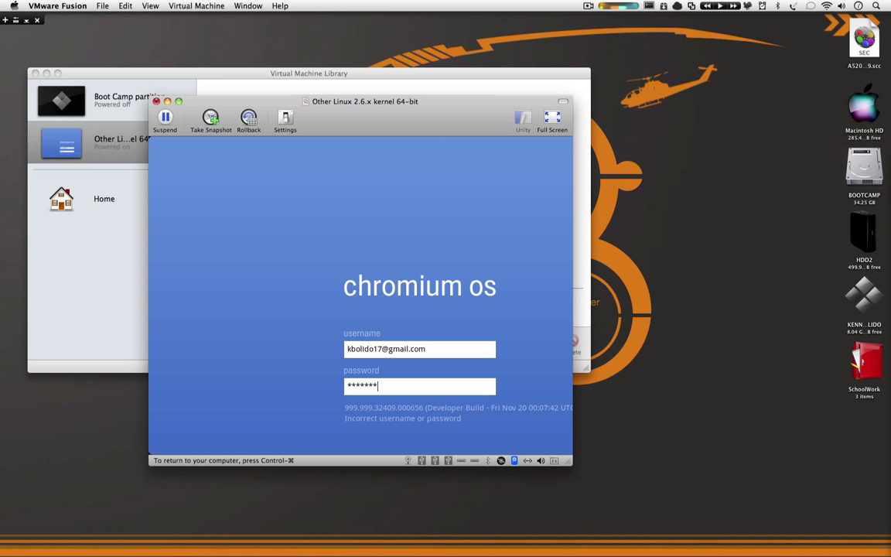
key("Return")
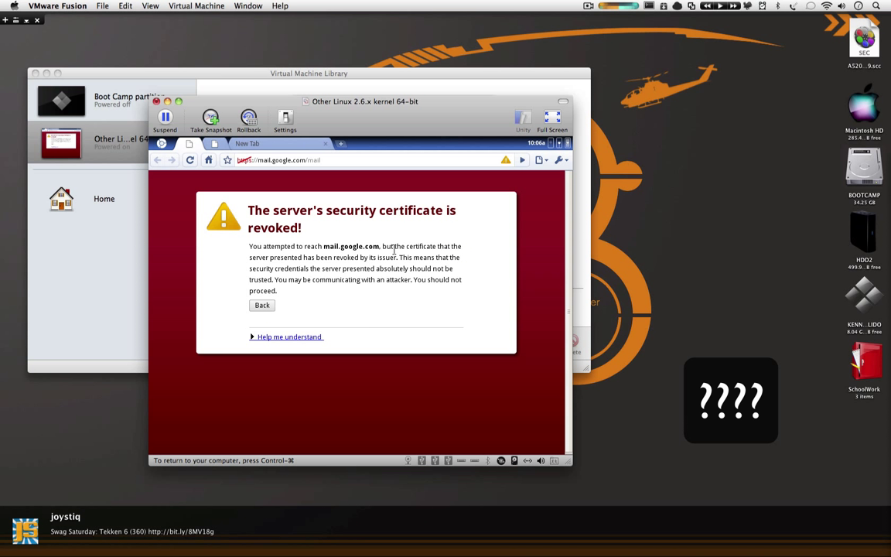
Step: Select the revoked-certificate warning paragraph on the mail.google.com page
left_click_drag(406, 247, 326, 252)
left_click_drag(294, 291, 248, 207)
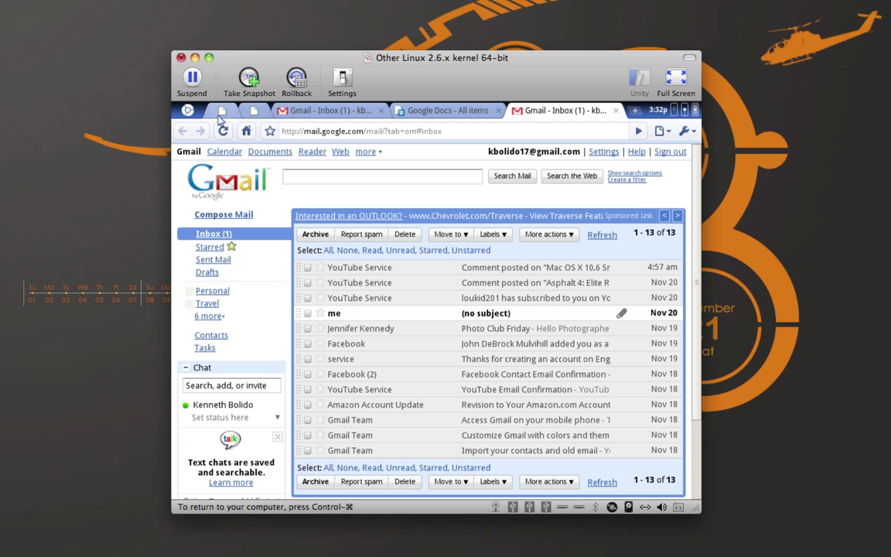
Step: Look through the open tabs: the certificate errors, Gmail inbox and Google Docs All items
left_click(223, 112)
left_click(256, 113)
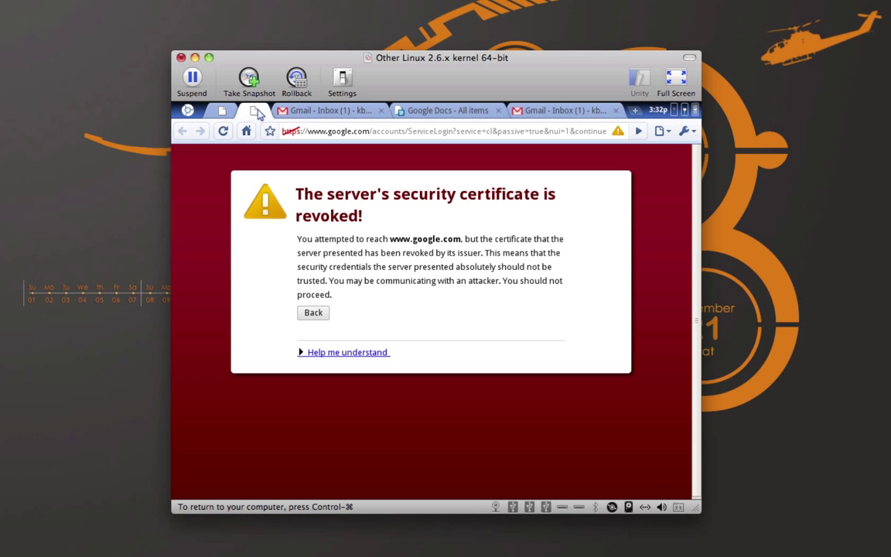
left_click(321, 112)
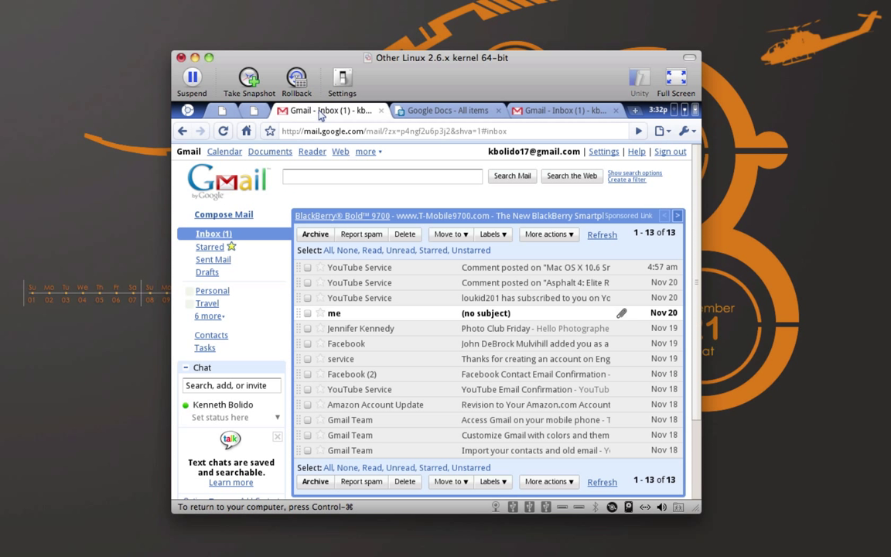
left_click(426, 112)
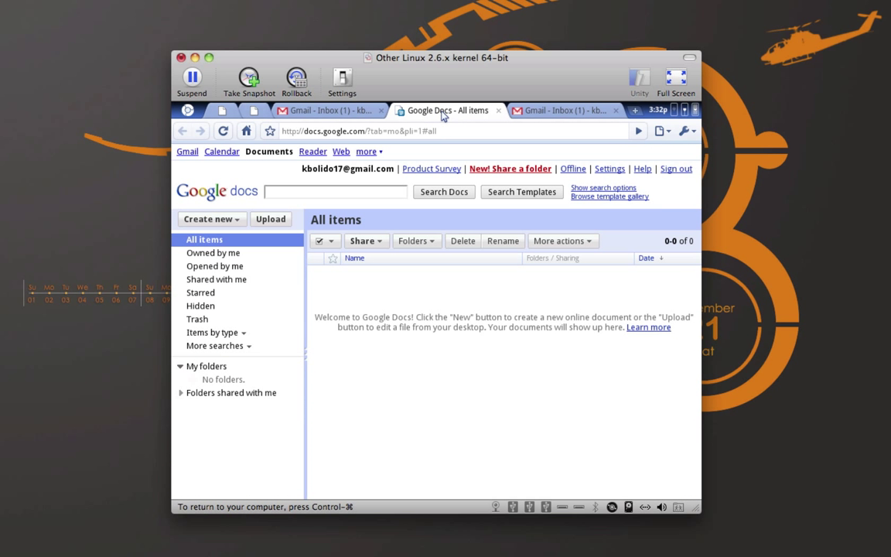
left_click(542, 111)
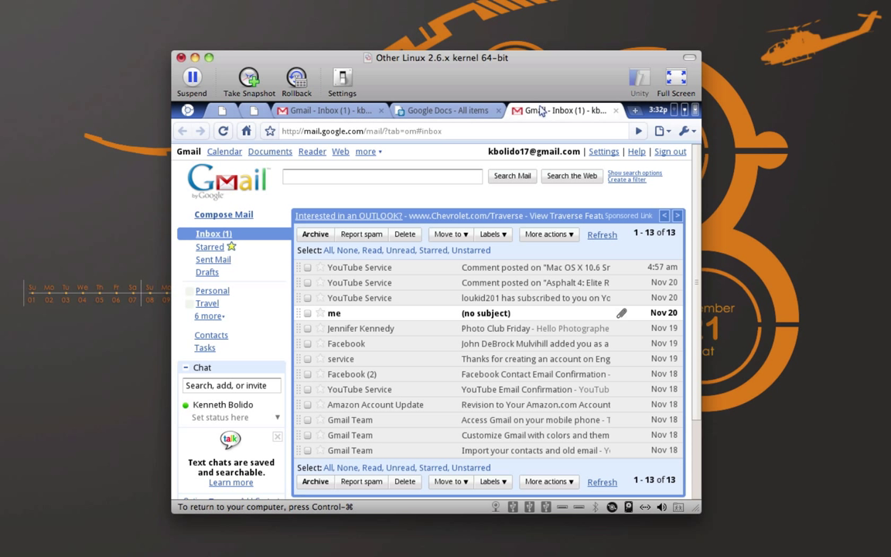
Step: Visit Google Calendar, Docs, Reader and iGoogle via the top links, returning to Gmail
left_click(224, 151)
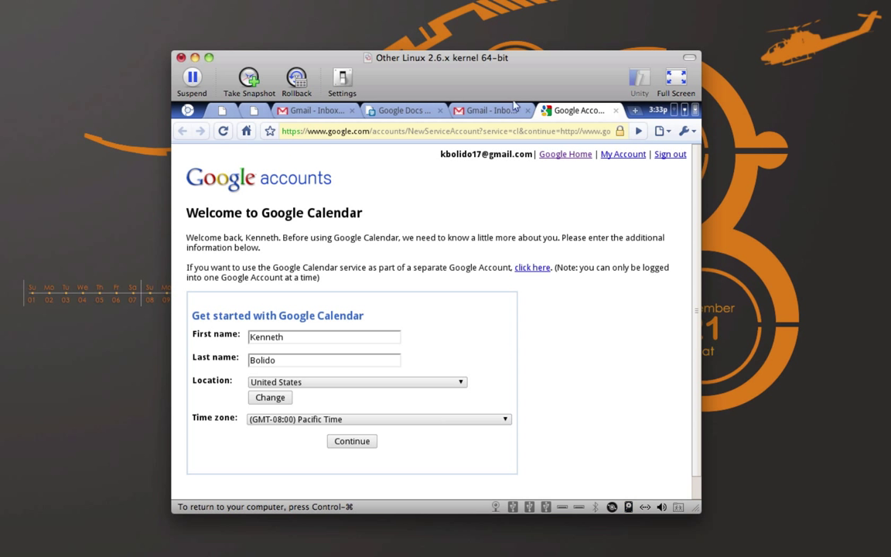
left_click(481, 111)
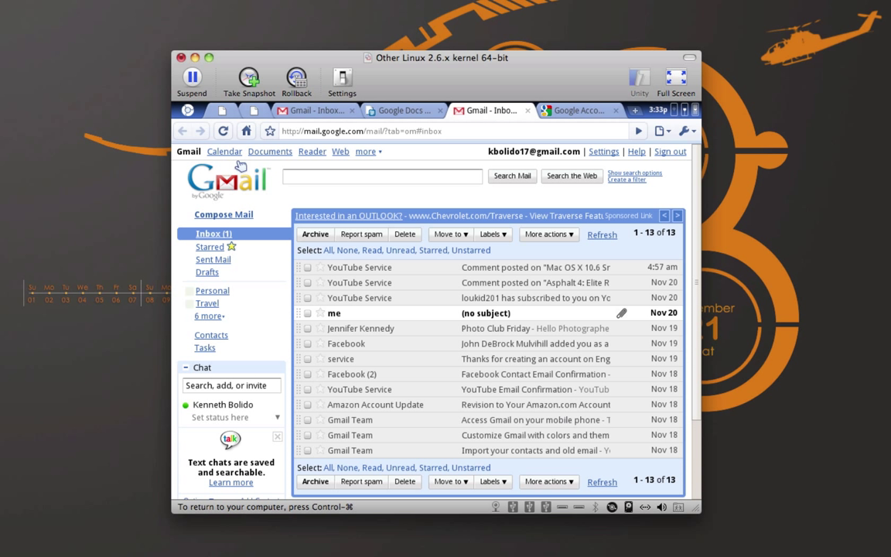
left_click(272, 154)
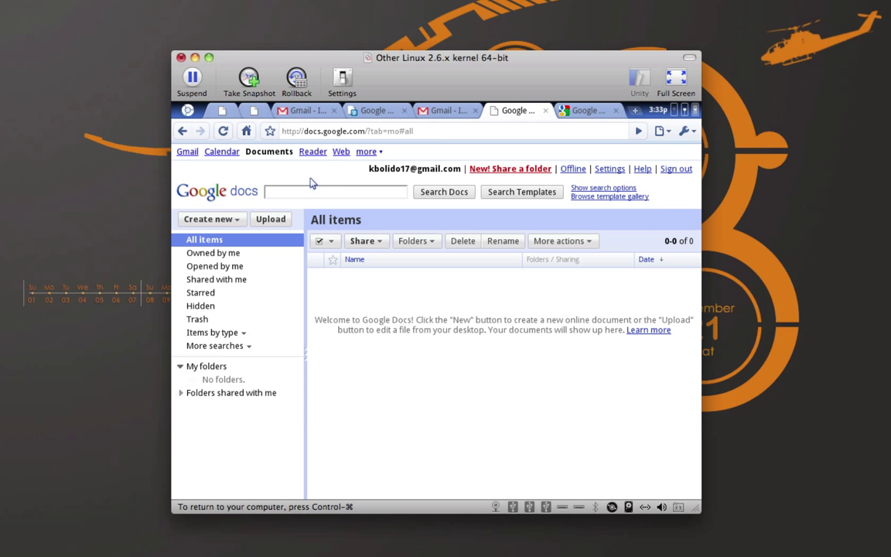
left_click(310, 154)
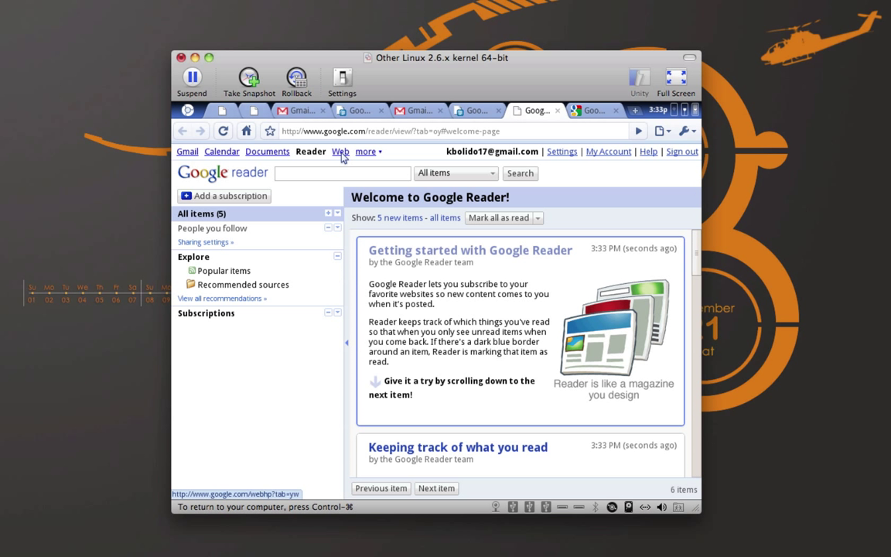
left_click(341, 154)
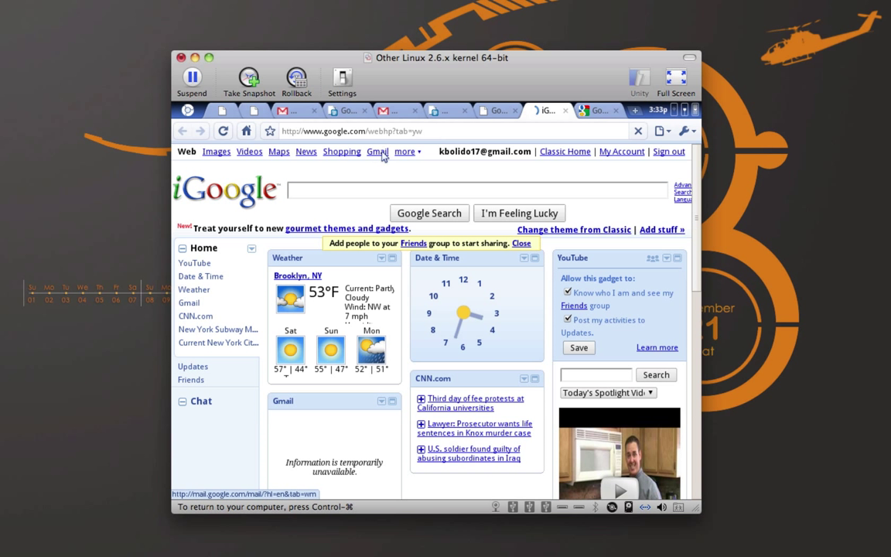
left_click(381, 153)
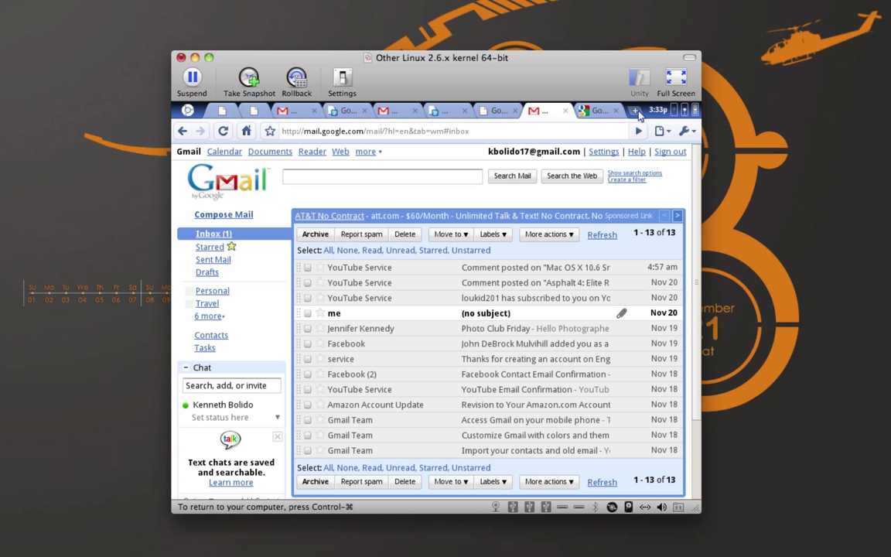
Step: Show About Chromium (version 4.0.253.0) from the wrench menu and move it over the inbox
left_click(684, 111)
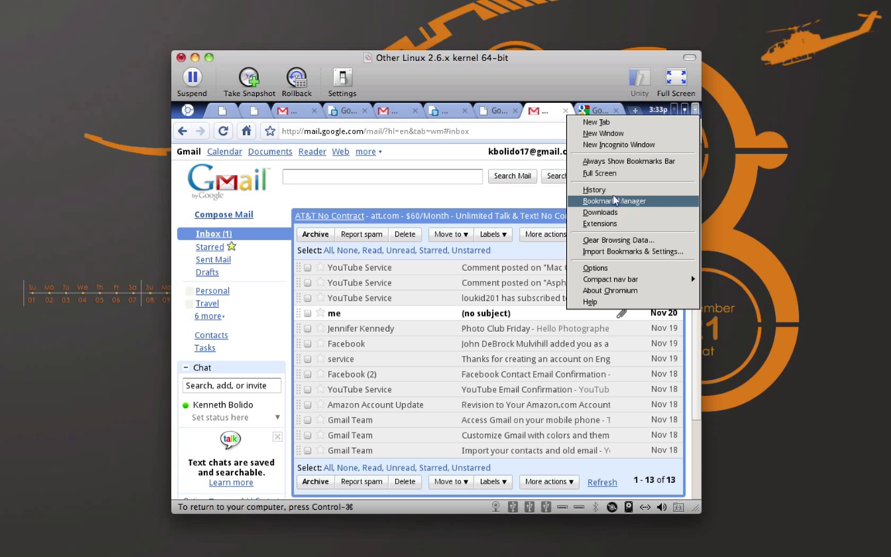
left_click(607, 291)
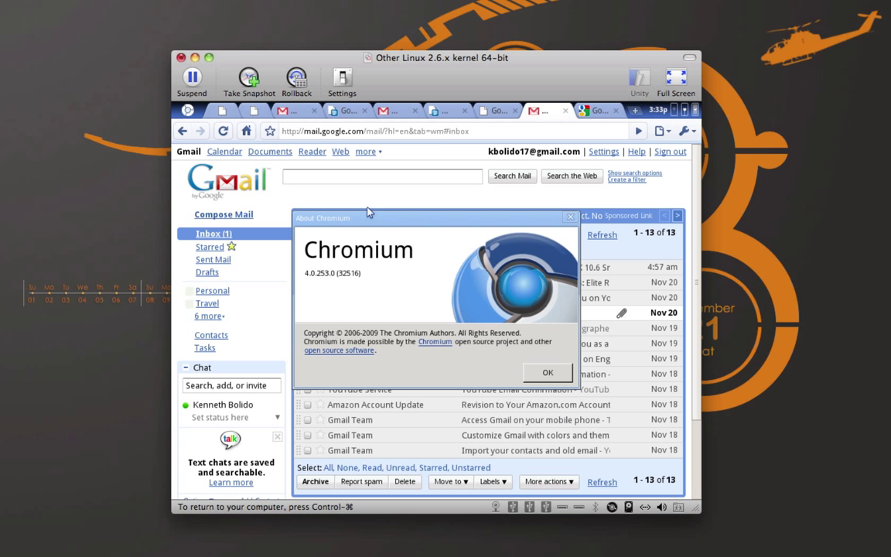
left_click_drag(355, 229, 373, 252)
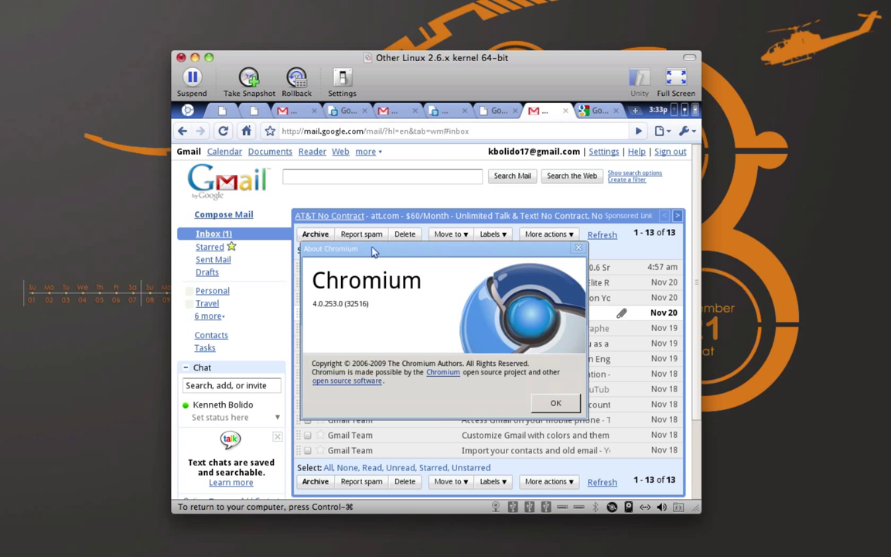